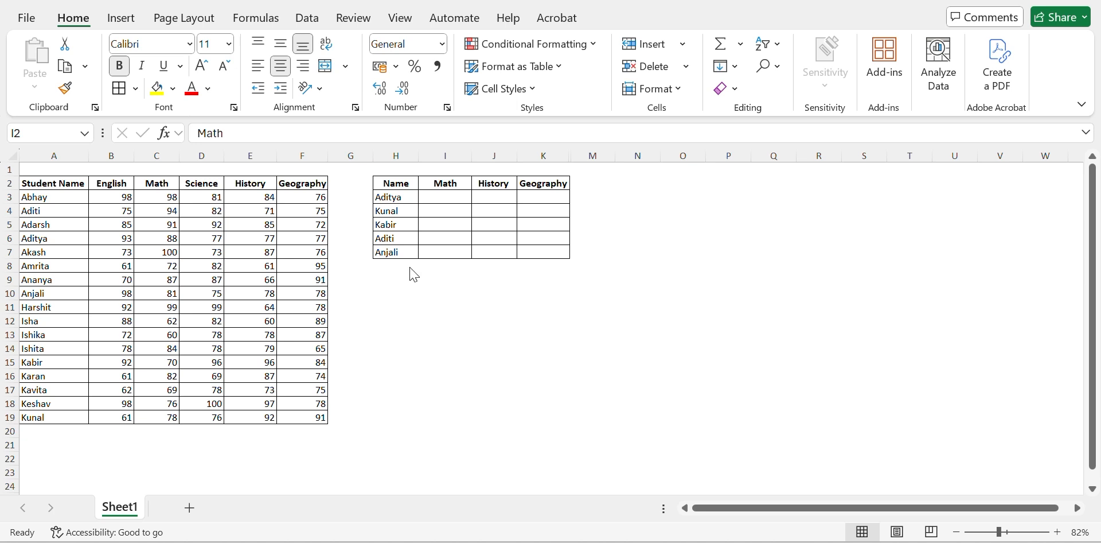
# Step: Start a VLOOKUP formula in I3 with H3 as the lookup value and A2:F19 as the table array
pyautogui.click(439, 197)
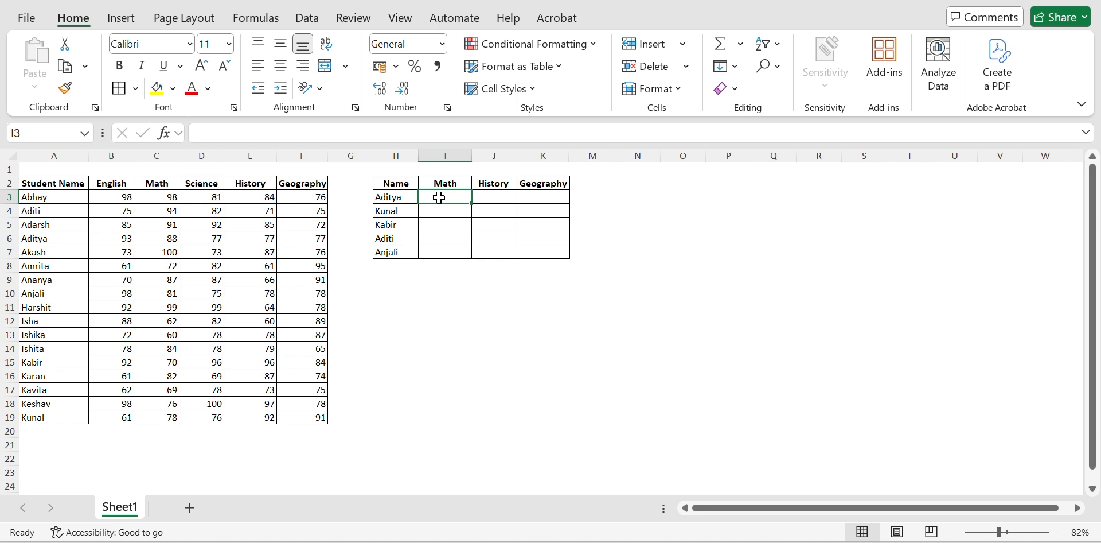
pyautogui.write('=vlook')
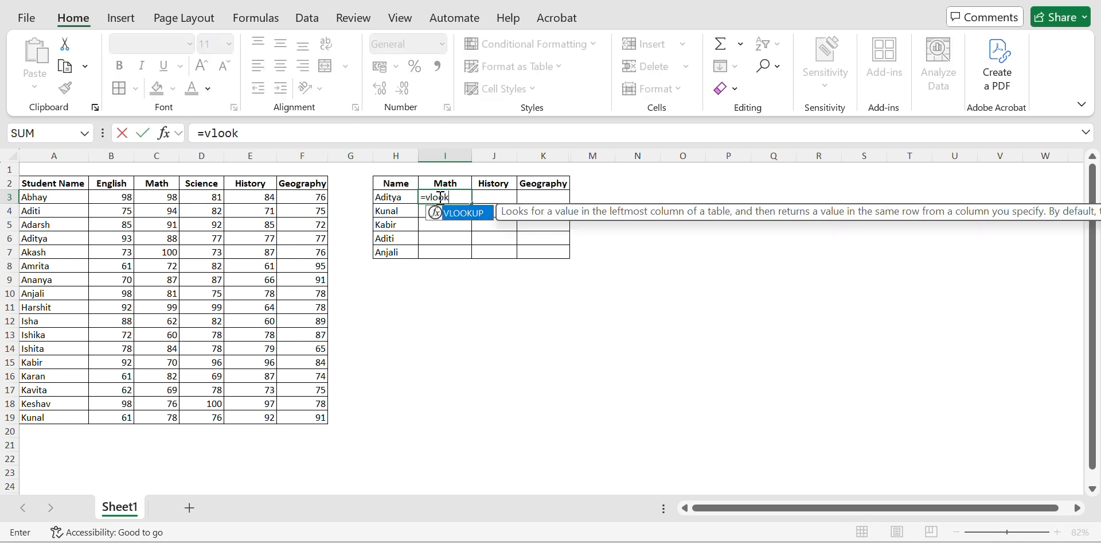
pyautogui.press('Tab')
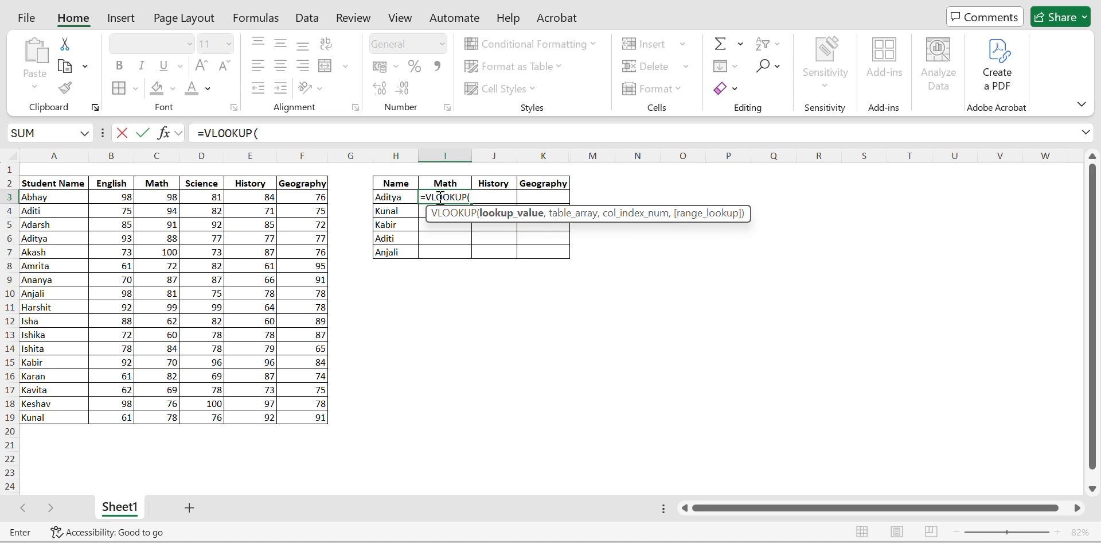
pyautogui.press('Left')
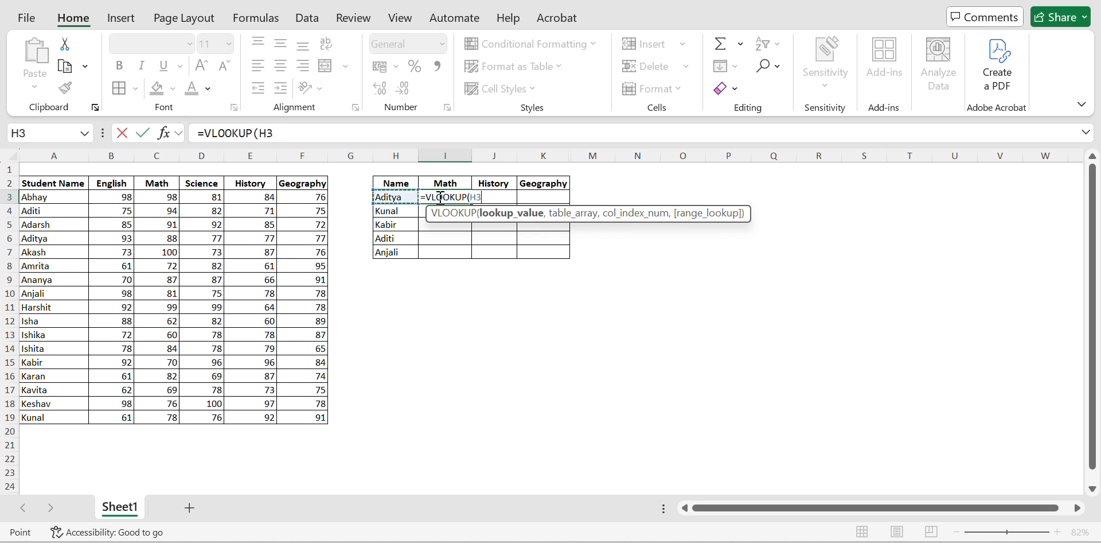
pyautogui.write(',')
pyautogui.press('Left')
pyautogui.press('Left')
pyautogui.press('Home')
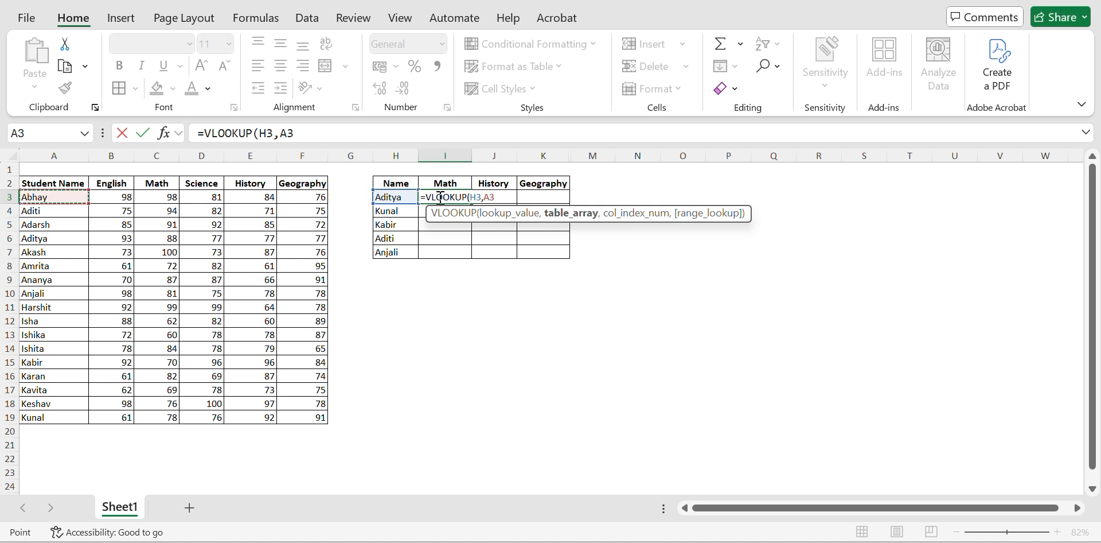
pyautogui.press('Up')
pyautogui.hotkey('ctrl', 'shift', 'Right')
pyautogui.hotkey('ctrl', 'shift', 'Down')
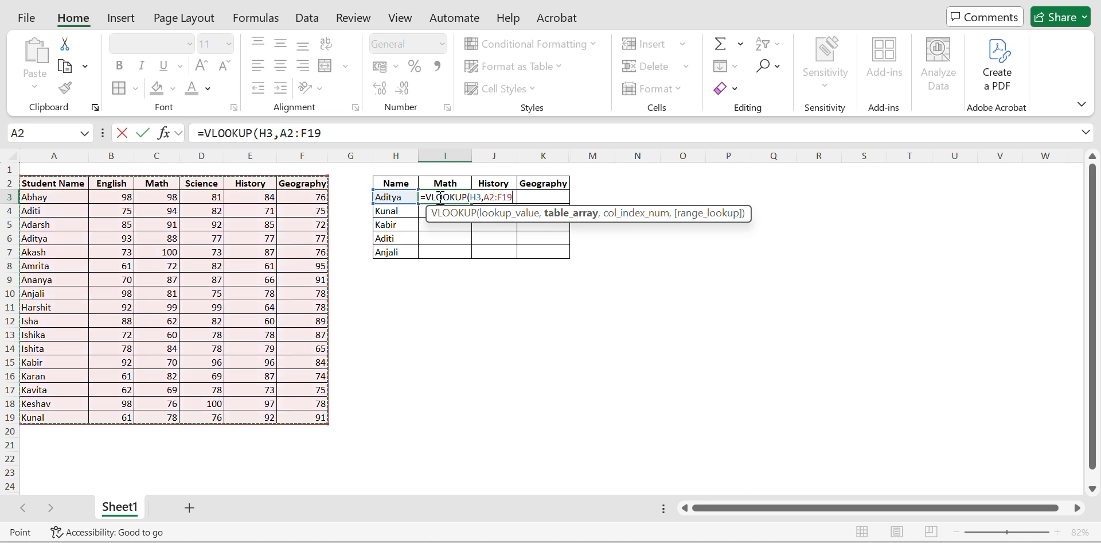
# Step: Complete the I3 lookup formula with column index 3 and 0 for an exact match
pyautogui.write(',')
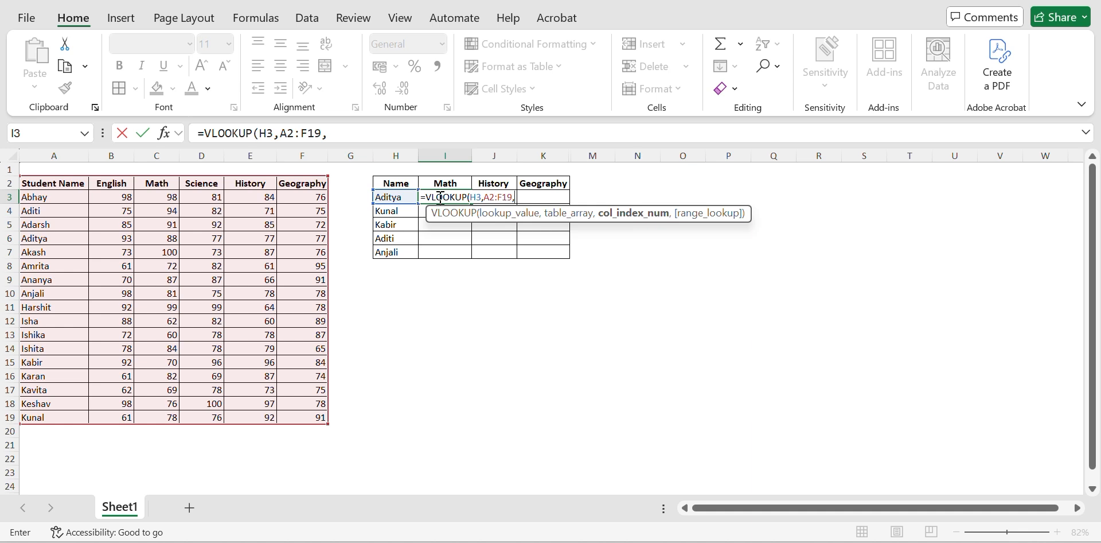
pyautogui.write('3,')
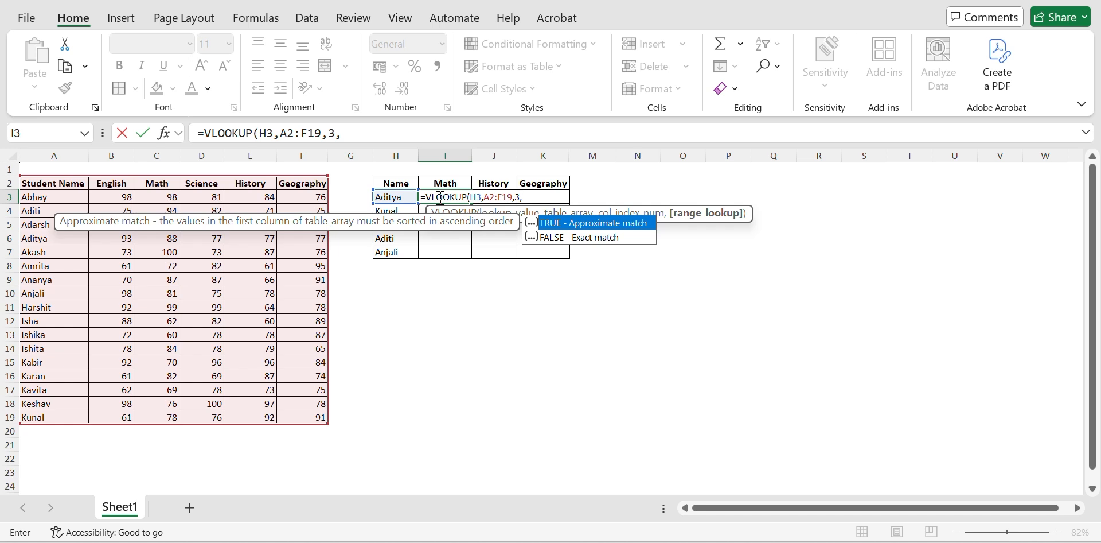
pyautogui.write('0)')
pyautogui.press('Return')
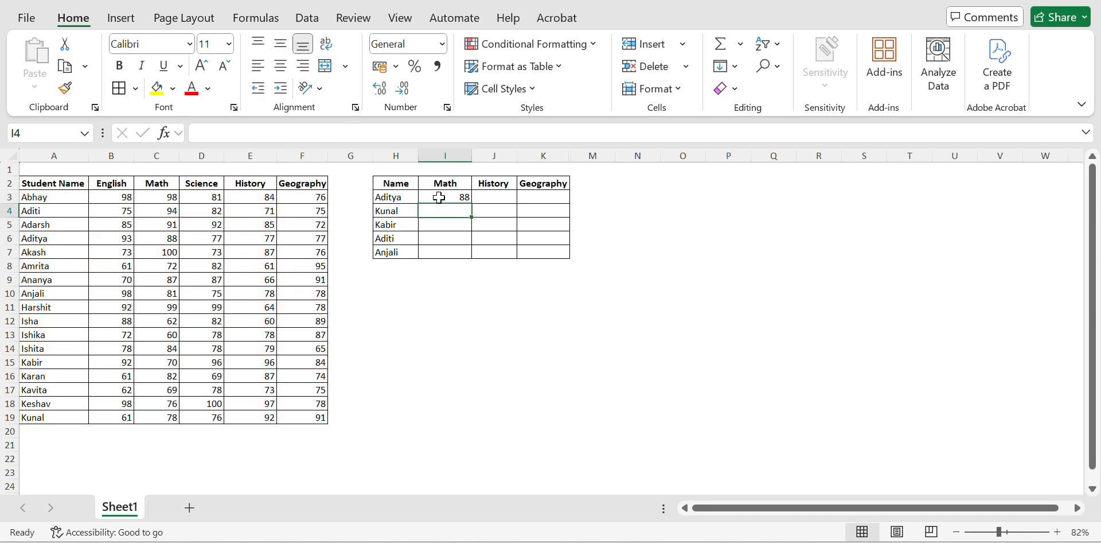
# Step: Fill the Math lookup formula from I3 down through I7
pyautogui.press('Left')
pyautogui.hotkey('ctrl', 'Down')
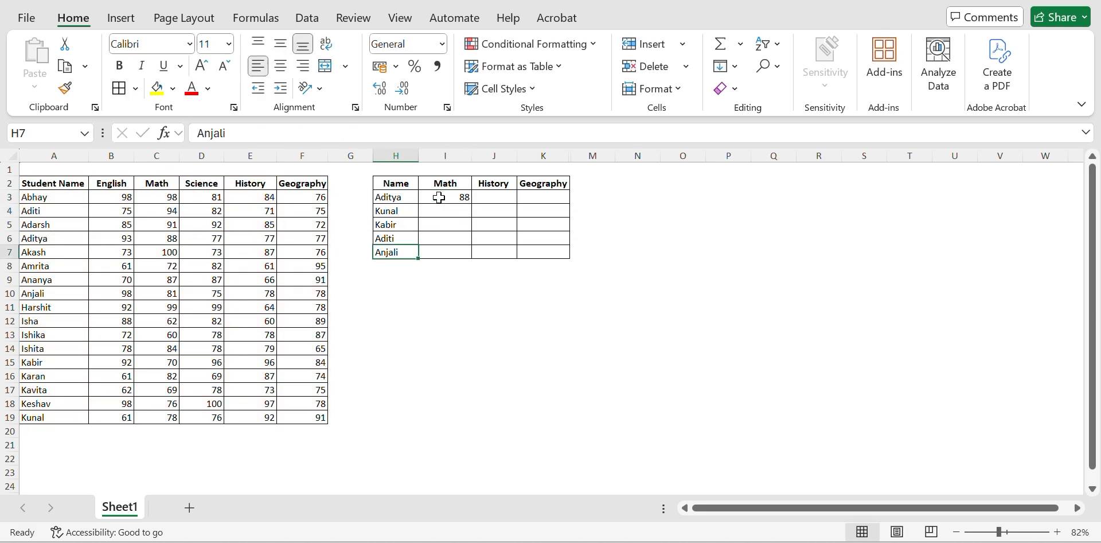
pyautogui.press('Right')
pyautogui.hotkey('ctrl', 'shift', 'Up')
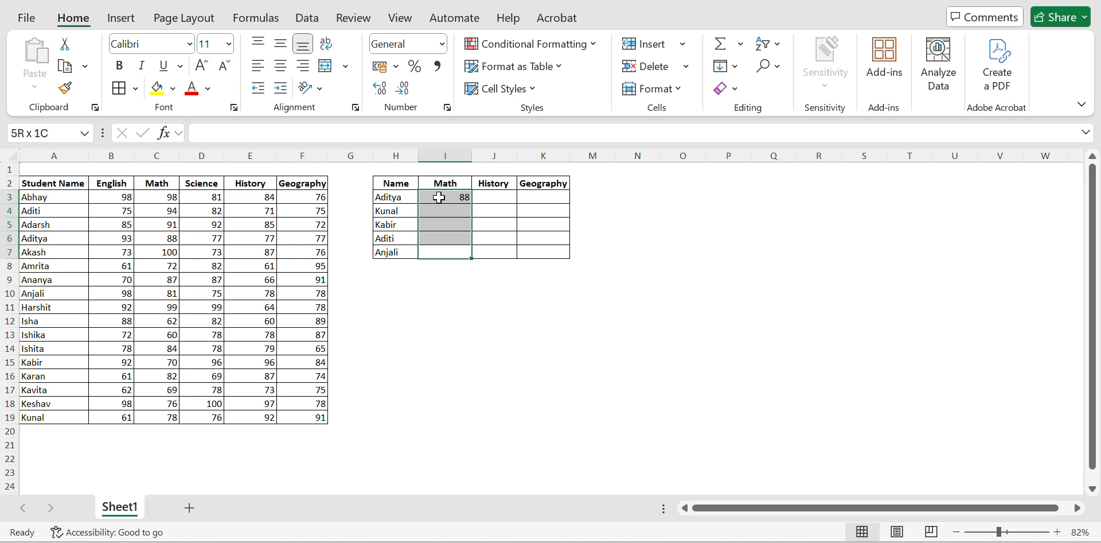
pyautogui.hotkey('ctrl', 'd')
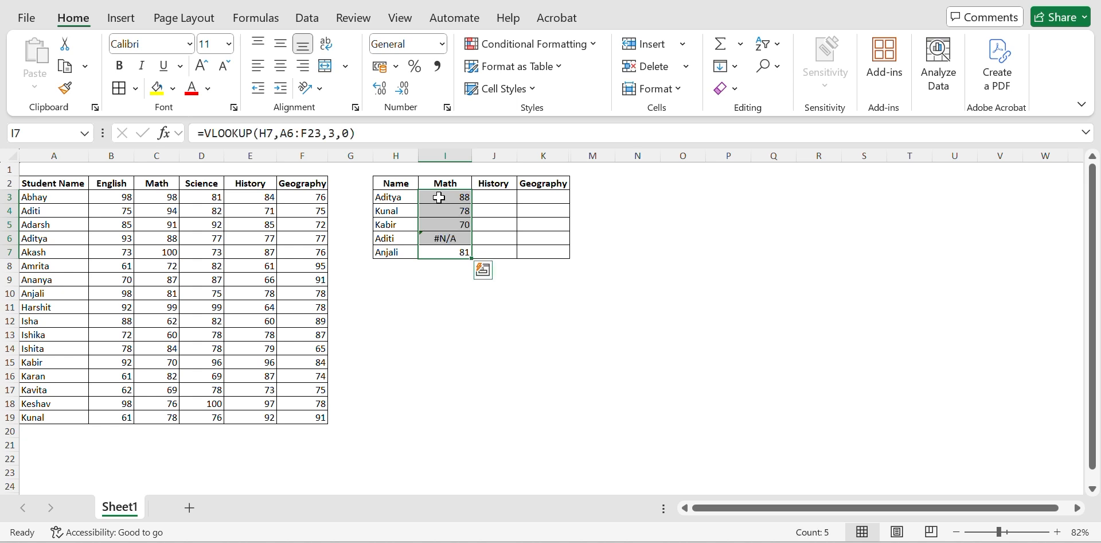
# Step: Examine the table range that each Math lookup formula in I3:I7 refers to
pyautogui.press('Up')
pyautogui.press('Up')
pyautogui.press('Up')
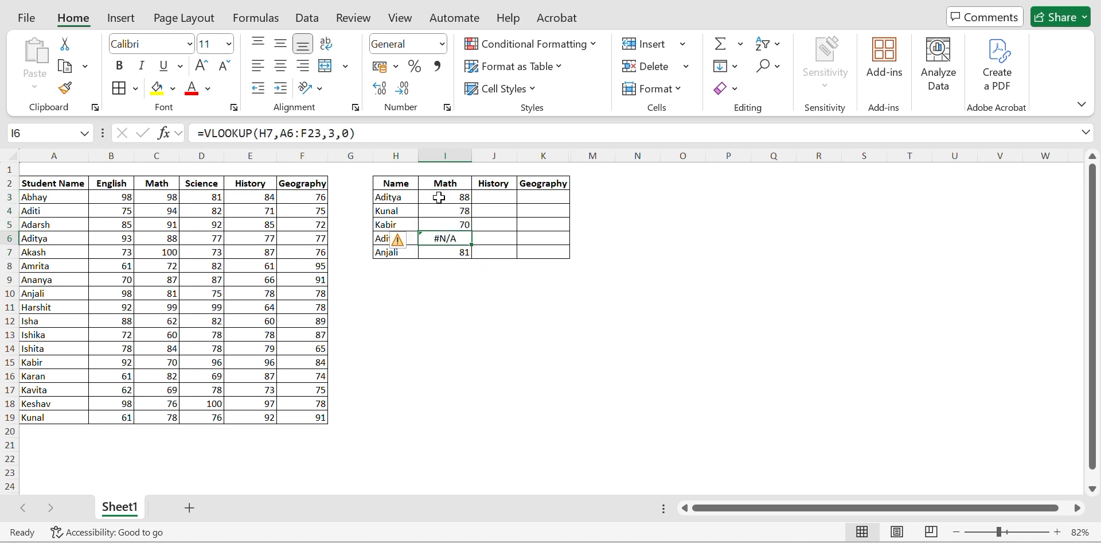
pyautogui.press('F2')
pyautogui.press('Return')
pyautogui.press('F2')
pyautogui.press('F2')
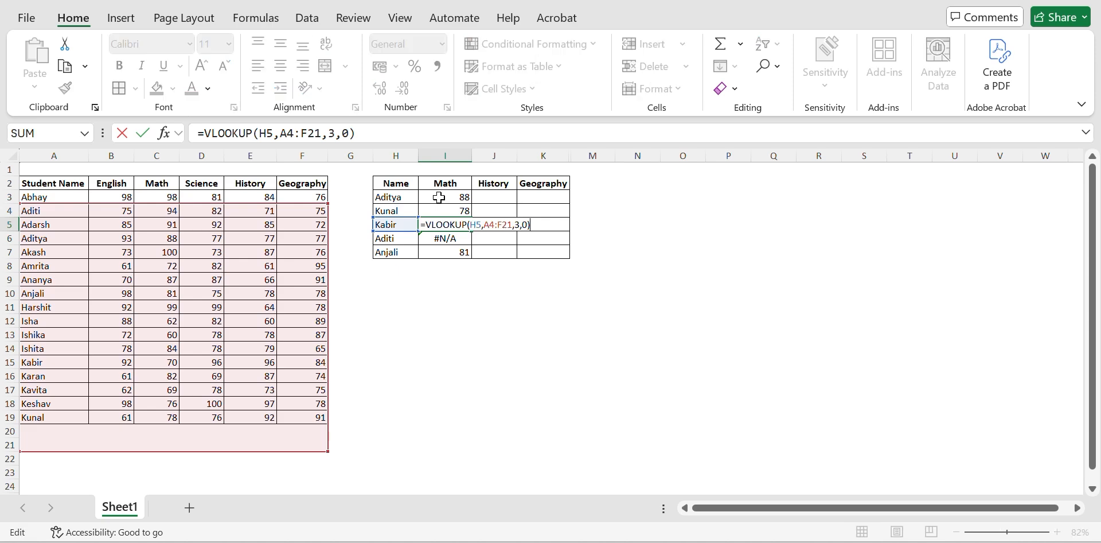
pyautogui.press('Return')
pyautogui.press('F2')
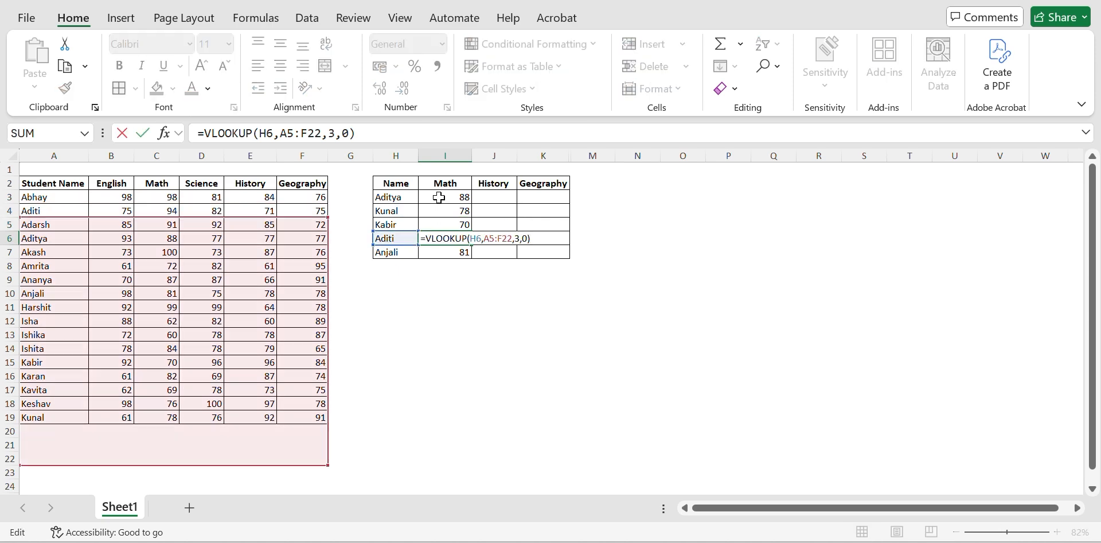
pyautogui.press('Return')
pyautogui.press('F2')
pyautogui.press('Escape')
pyautogui.press('Up')
pyautogui.press('Up')
pyautogui.press('Up')
pyautogui.press('Up')
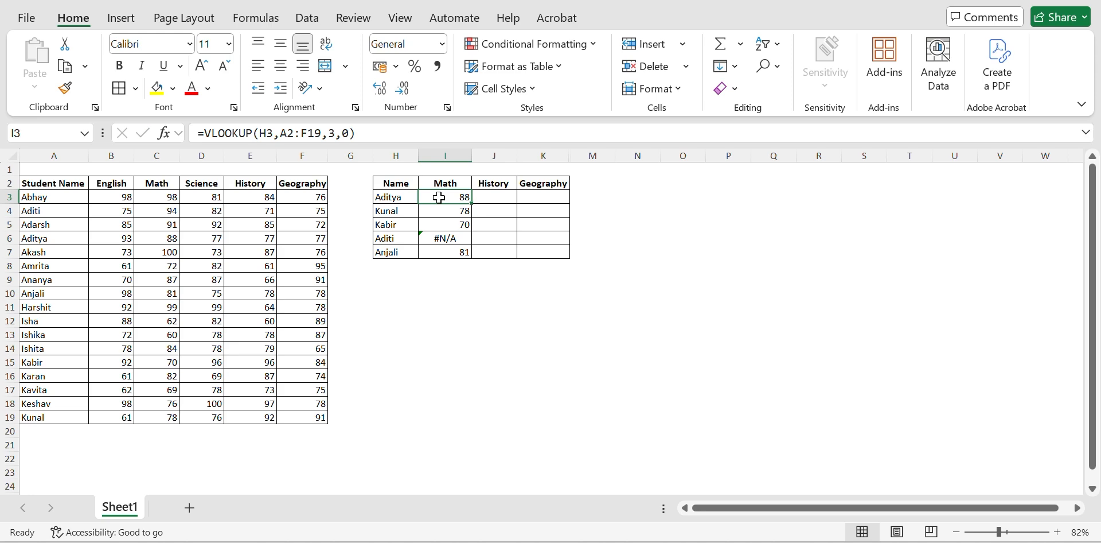
pyautogui.press('F2')
pyautogui.press('Return')
pyautogui.press('F2')
pyautogui.press('Return')
pyautogui.press('F2')
pyautogui.press('Return')
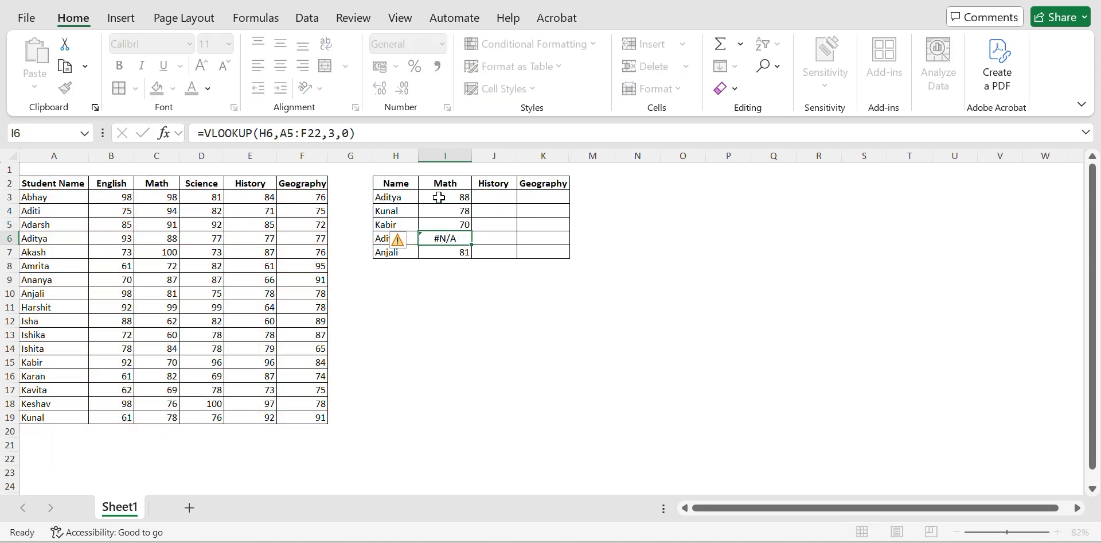
pyautogui.press('F2')
pyautogui.press('Return')
# Step: Make the table range in I3's VLOOKUP formula absolute as $A$2:$F$19
pyautogui.press('Up')
pyautogui.press('Up')
pyautogui.press('Up')
pyautogui.press('Up')
pyautogui.press('F2')
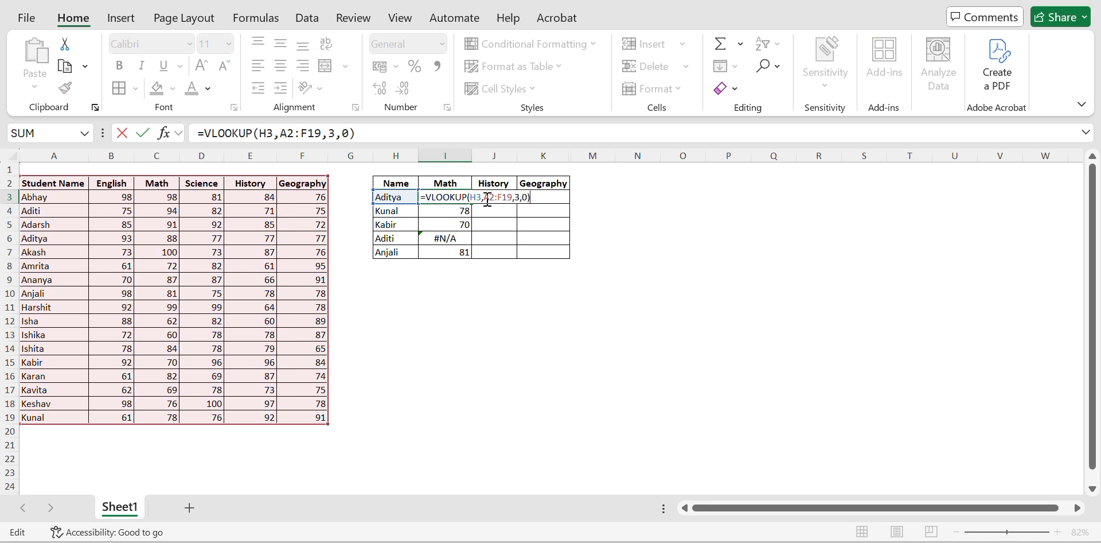
pyautogui.moveTo(488, 199); pyautogui.dragTo(513, 201)
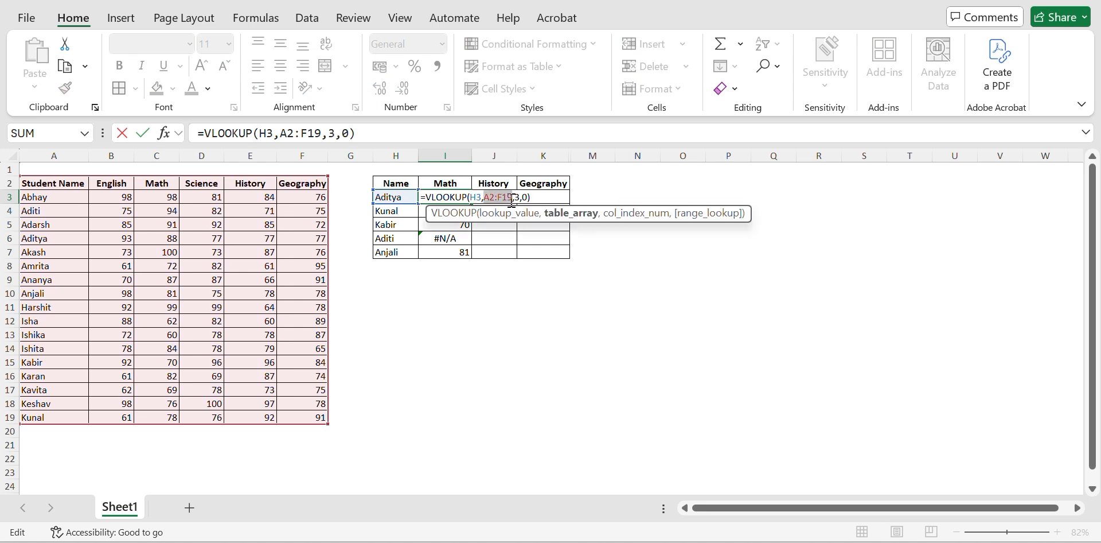
pyautogui.press('F4')
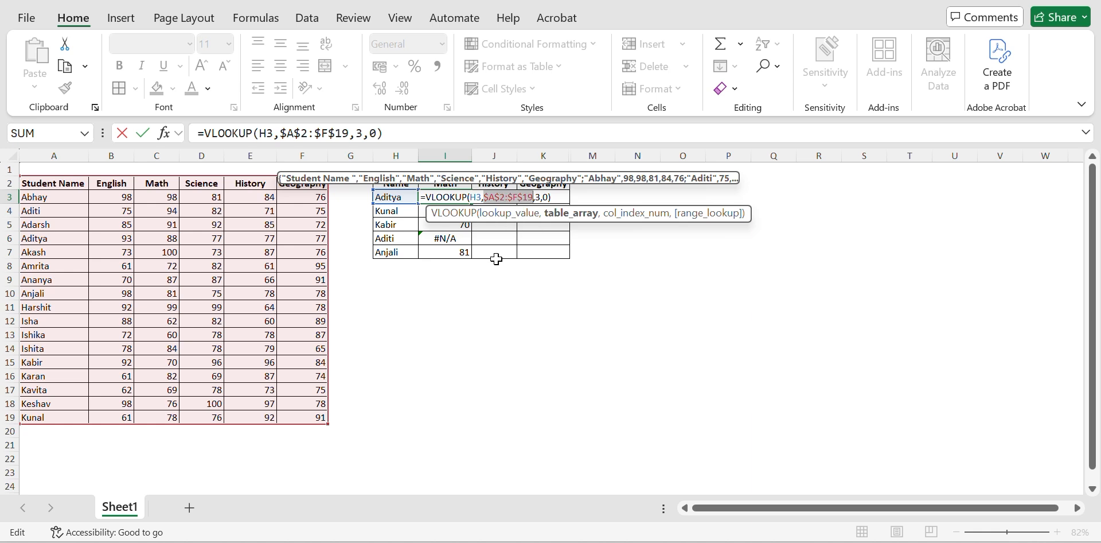
pyautogui.press('Return')
# Step: Fill I3's formula with the absolute table range down through I7
pyautogui.press('Up')
pyautogui.hotkey('ctrl', 'shift', 'Down')
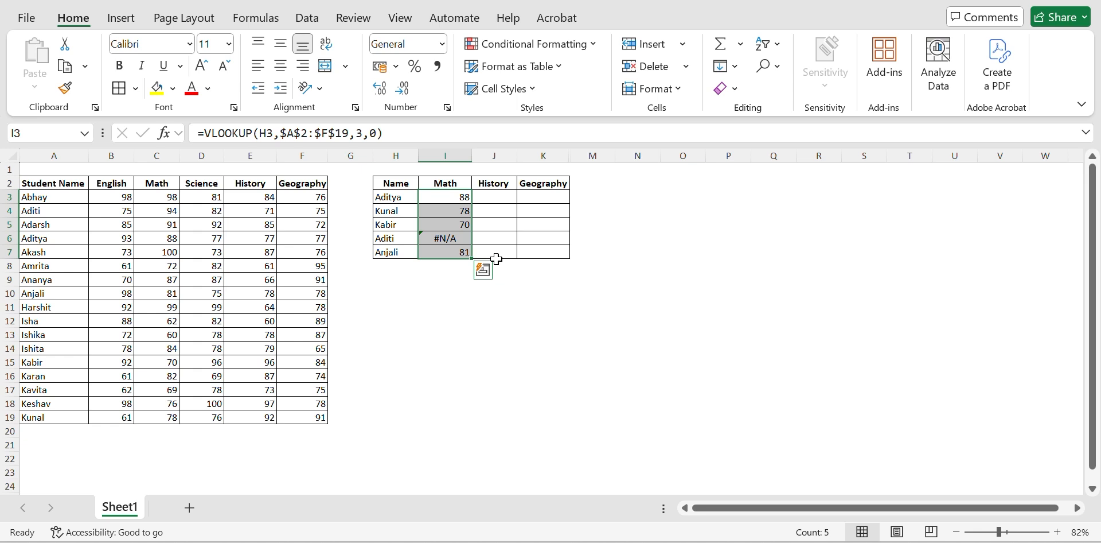
pyautogui.hotkey('ctrl', 'd')
# Step: Check the lookup value and table range references in the refilled Math formulas
pyautogui.press('Down')
pyautogui.press('F2')
pyautogui.press('Return')
pyautogui.press('F2')
pyautogui.press('Return')
pyautogui.press('F2')
pyautogui.press('Return')
pyautogui.press('F2')
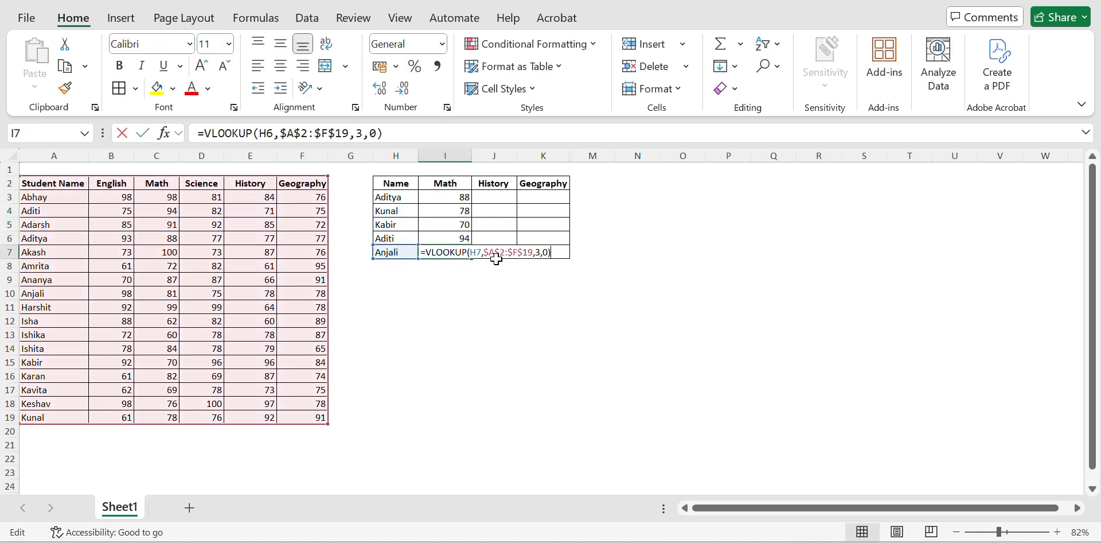
pyautogui.press('Escape')
pyautogui.press('Up')
pyautogui.press('Up')
pyautogui.press('Up')
pyautogui.press('Up')
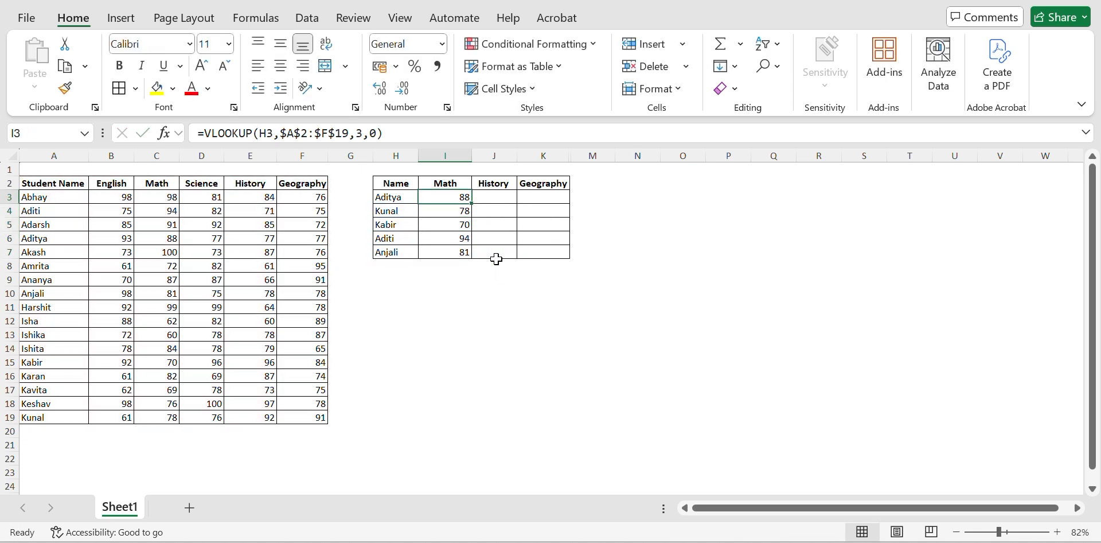
# Step: Copy the Math lookup formula from I3 across into J3 under History
pyautogui.press('Right')
pyautogui.press('Left')
pyautogui.press('Right')
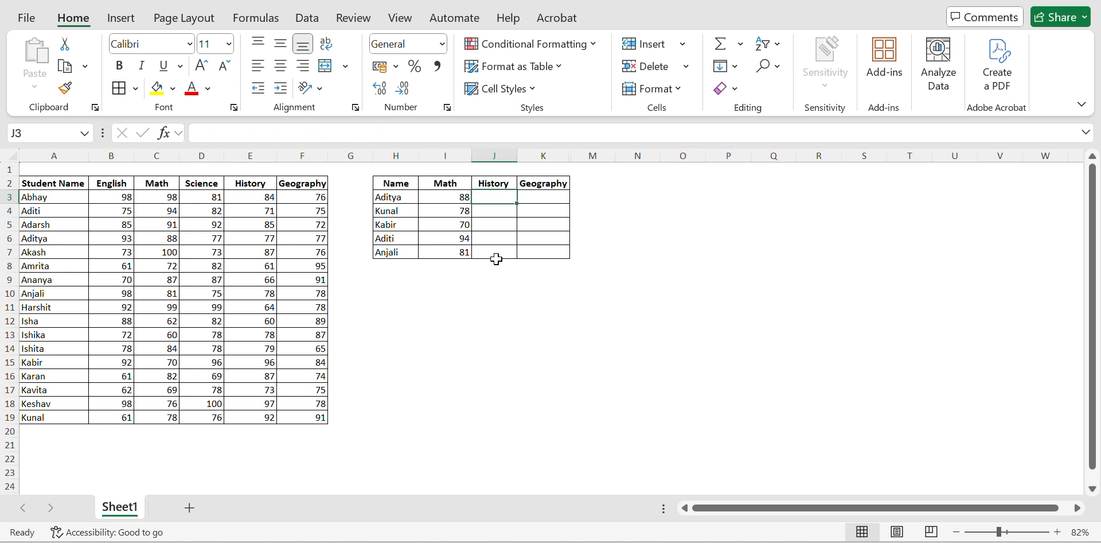
pyautogui.hotkey('ctrl', 'r')
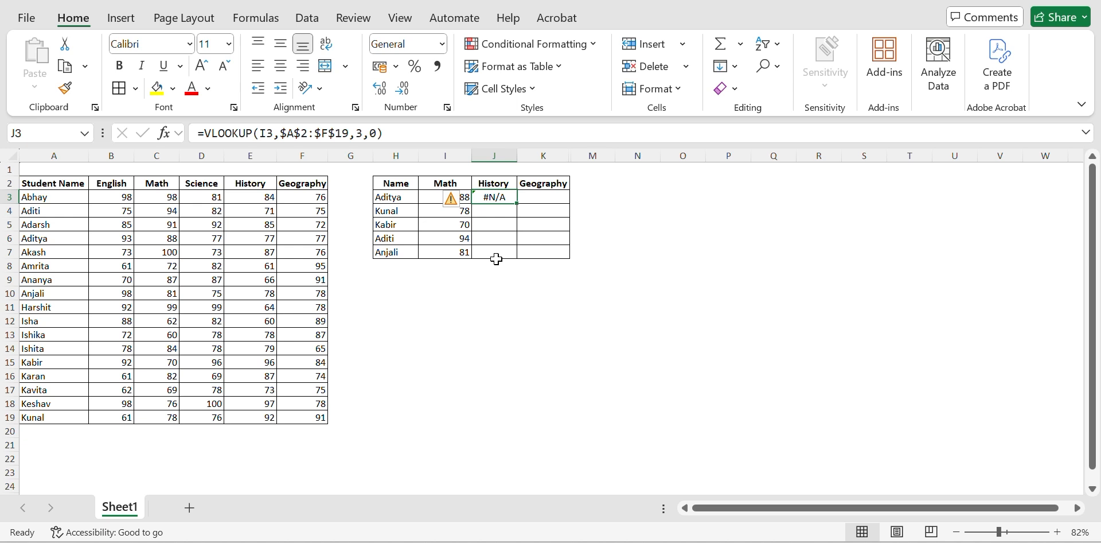
# Step: Compare the lookup value references in J3 and I3 with the names in column H
pyautogui.press('F2')
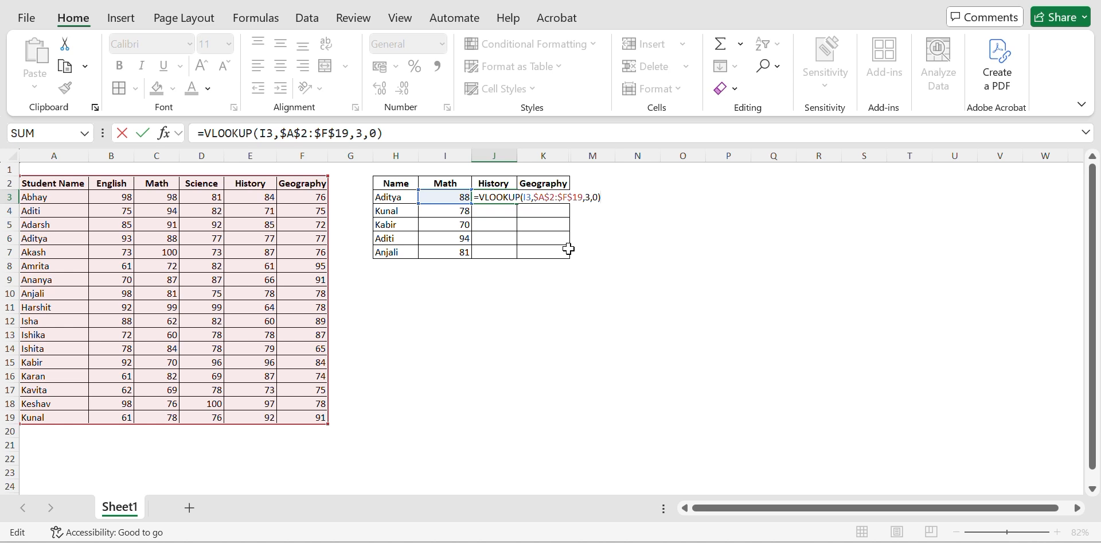
pyautogui.press('Escape')
pyautogui.press('Left')
pyautogui.press('F2')
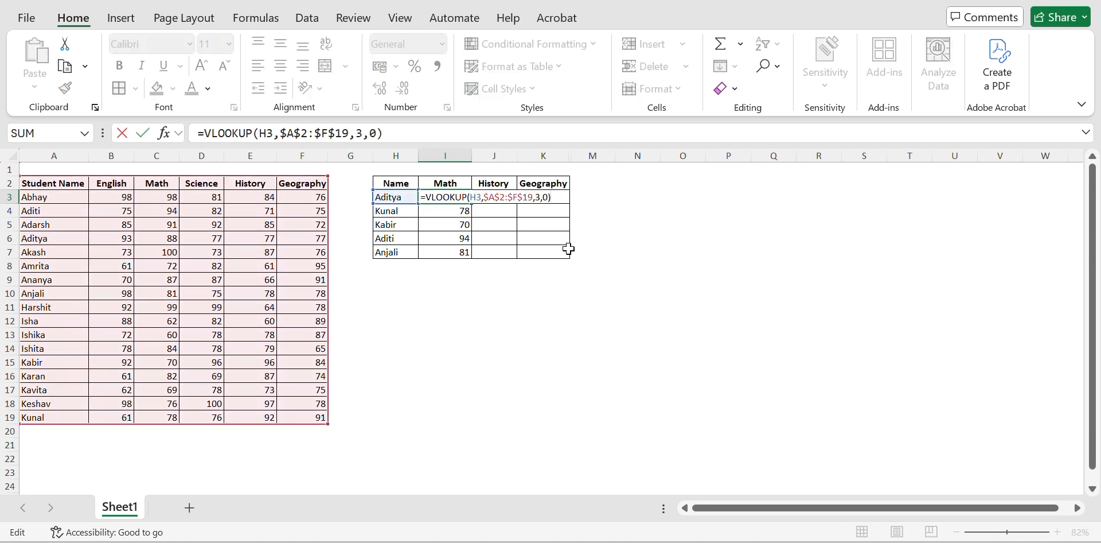
pyautogui.press('Escape')
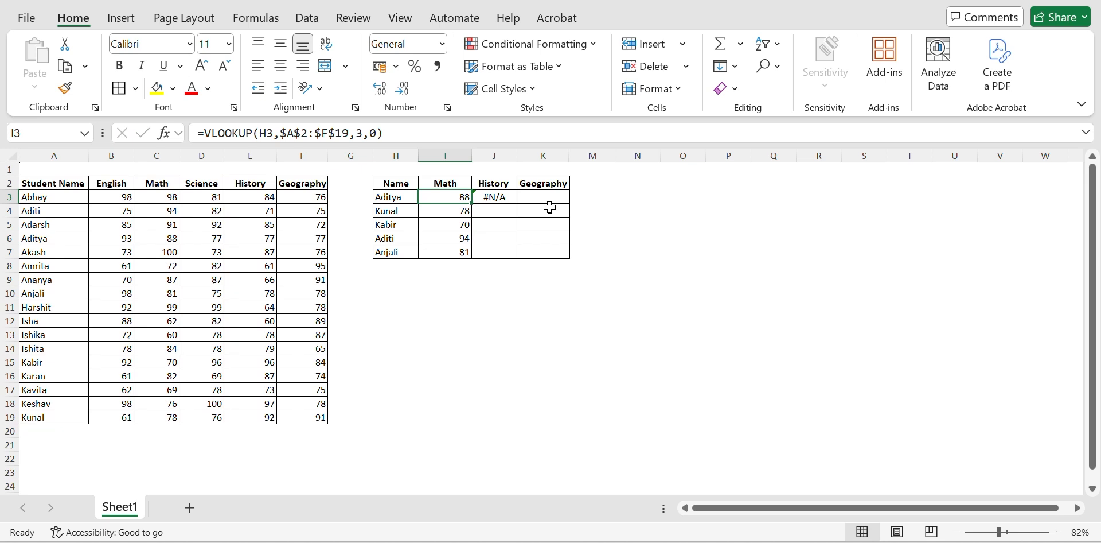
pyautogui.click(398, 154)
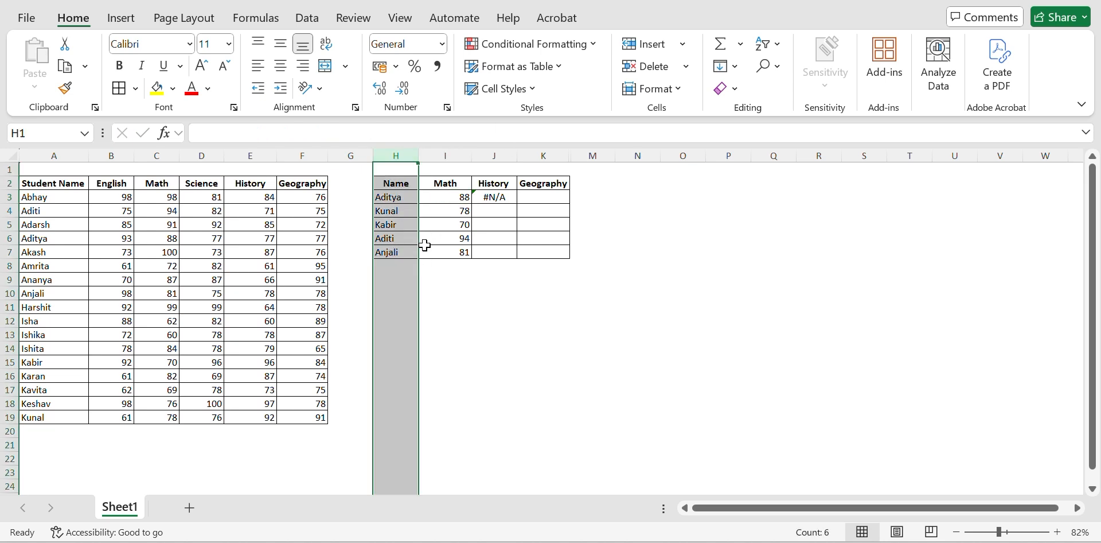
pyautogui.click(393, 196)
pyautogui.press('Down')
pyautogui.press('Down')
pyautogui.press('Down')
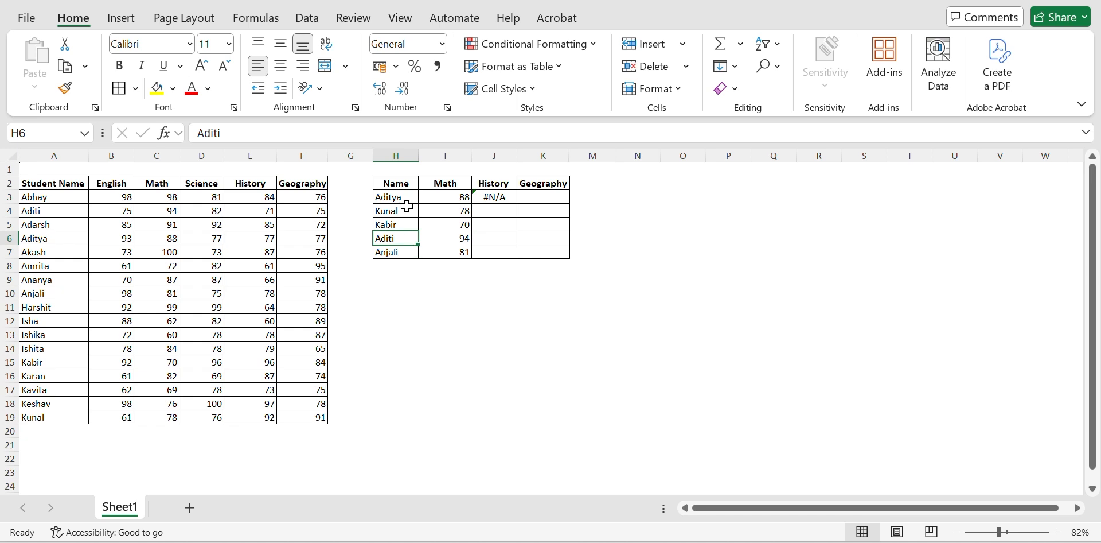
pyautogui.click(397, 155)
# Step: Lock the lookup value's column in I3's formula by changing the reference to $H3
pyautogui.press('Right')
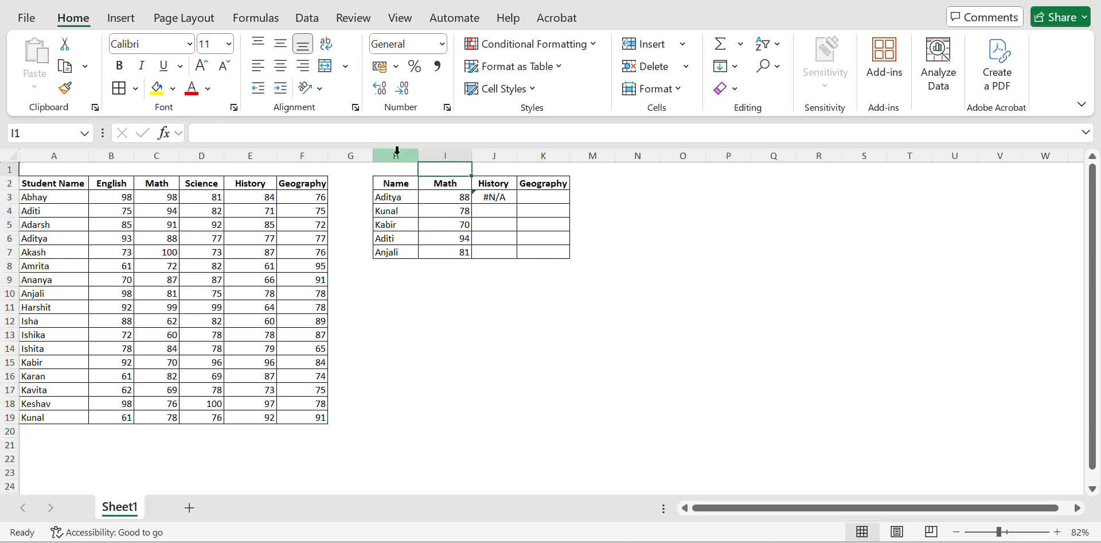
pyautogui.press('Down')
pyautogui.press('Down')
pyautogui.press('F2')
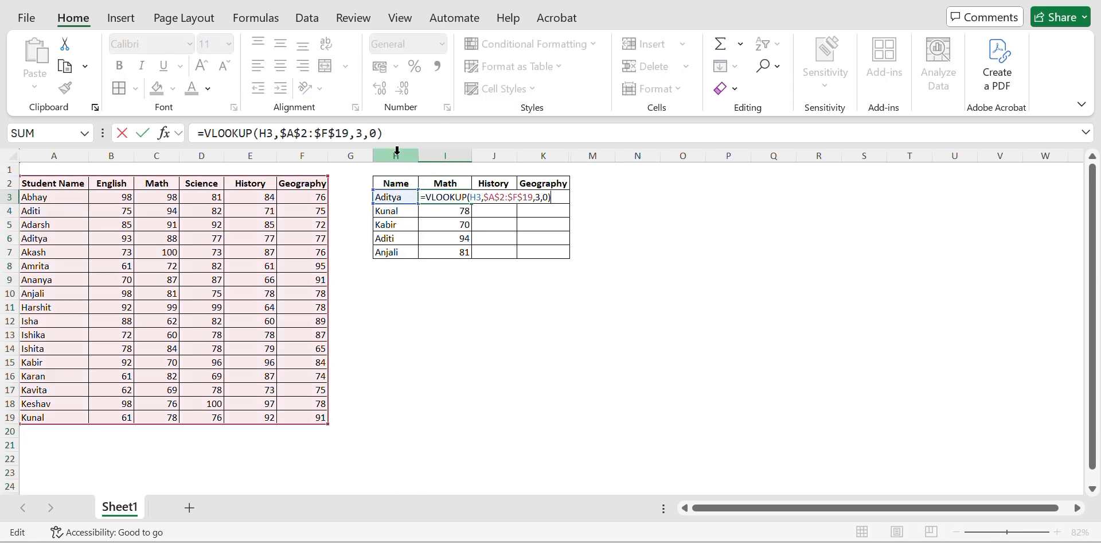
pyautogui.click(480, 198)
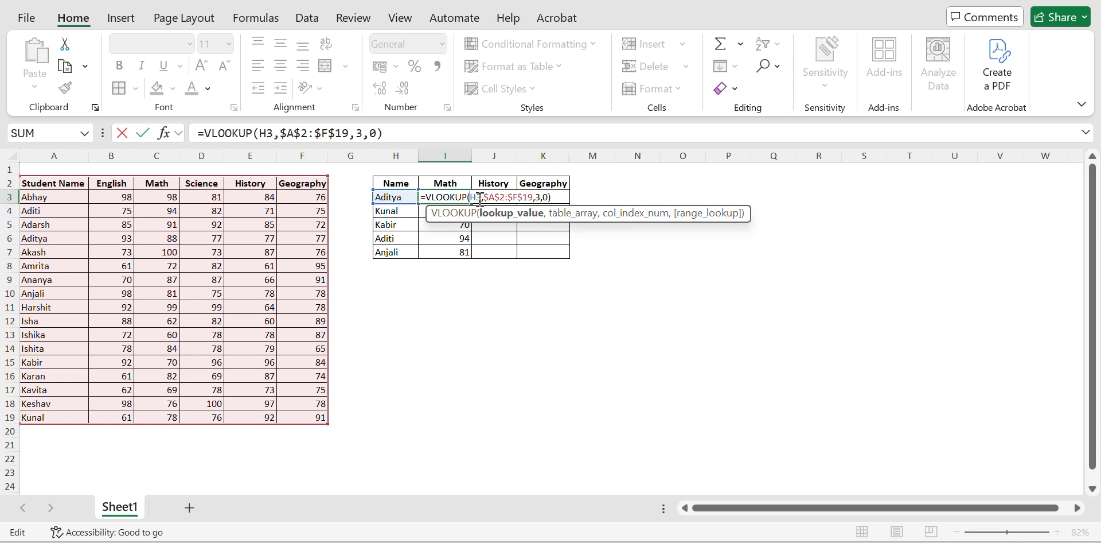
pyautogui.press('F4')
pyautogui.press('F4')
pyautogui.press('F4')
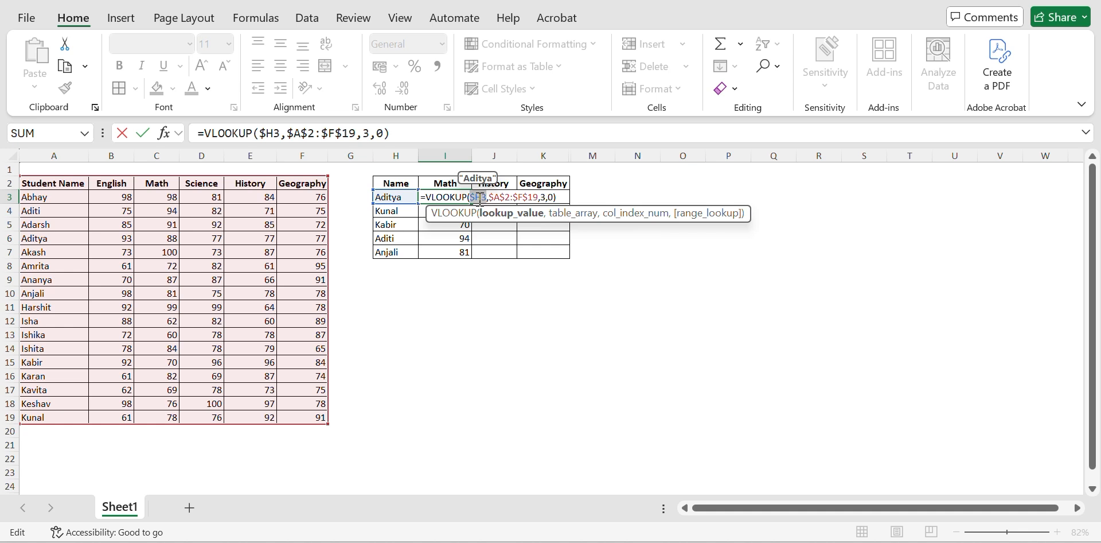
pyautogui.press('Return')
# Step: Copy I3's lookup formula into J3 and set its column index to 5 for History
pyautogui.press('Up')
pyautogui.press('Right')
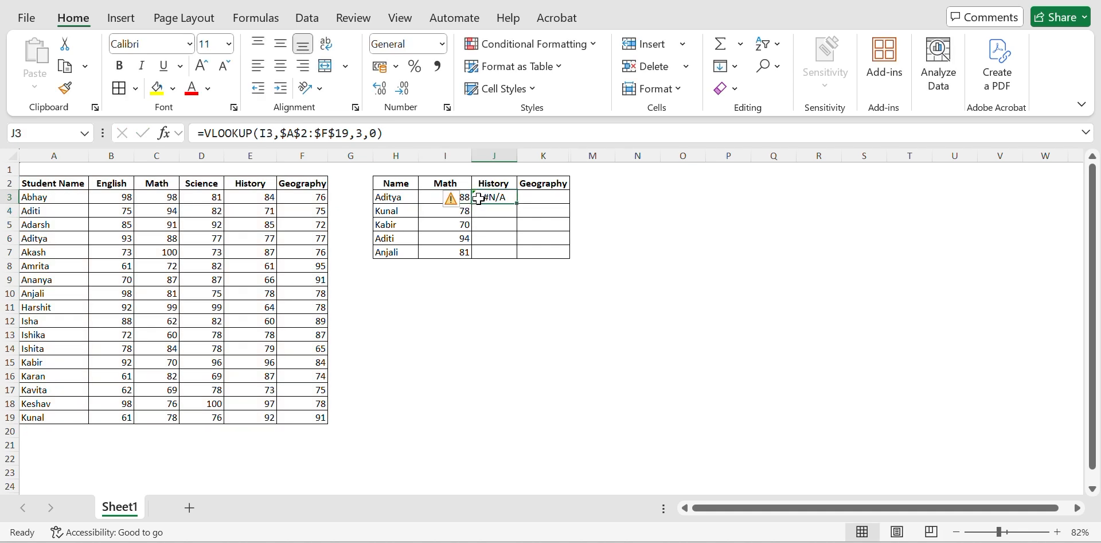
pyautogui.press('F2')
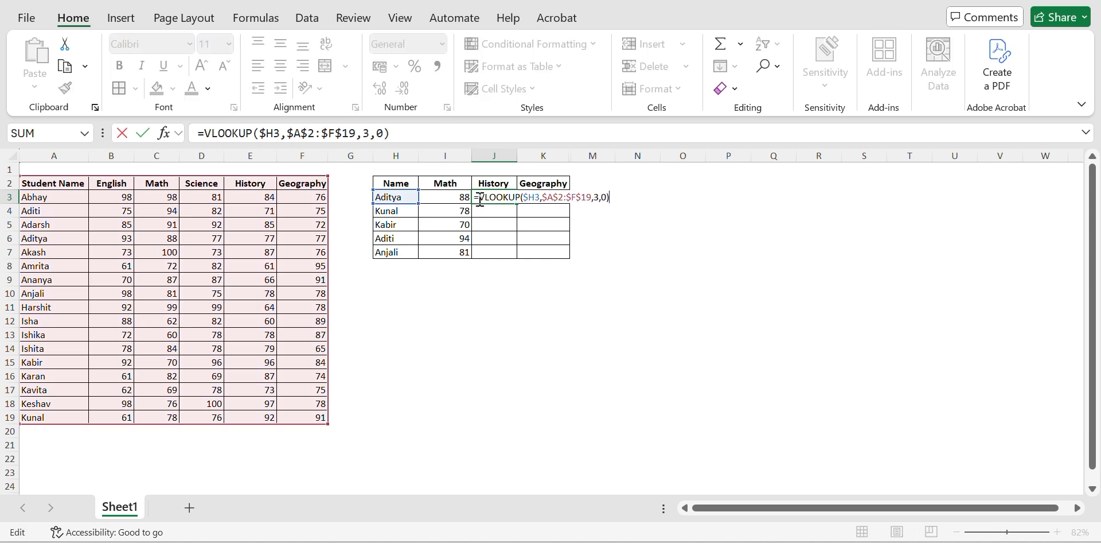
pyautogui.press('Left')
pyautogui.press('Left')
pyautogui.press('Left')
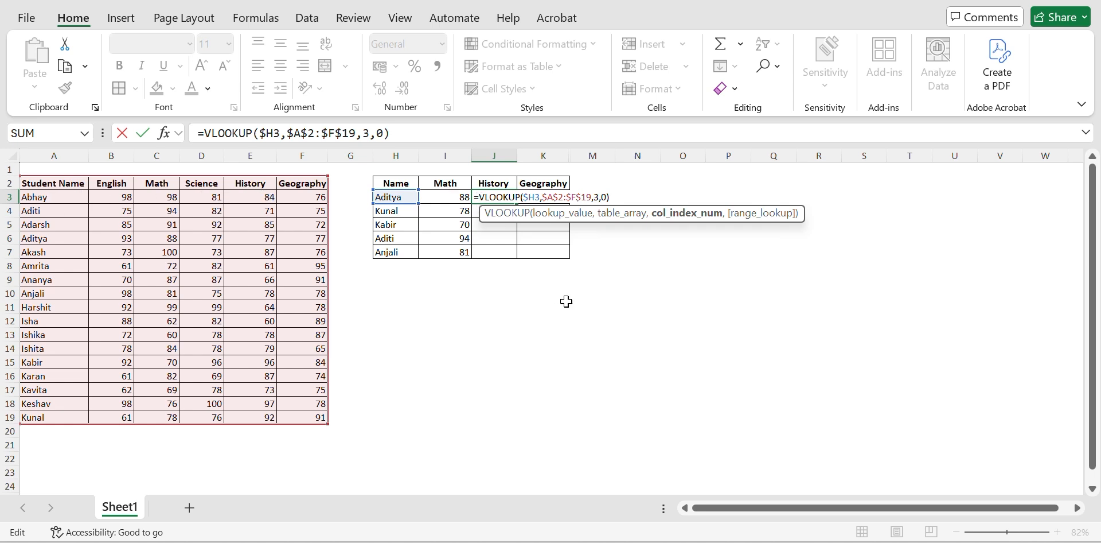
pyautogui.press('BackSpace')
pyautogui.write('5')
pyautogui.hotkey('ctrl', 'Return')
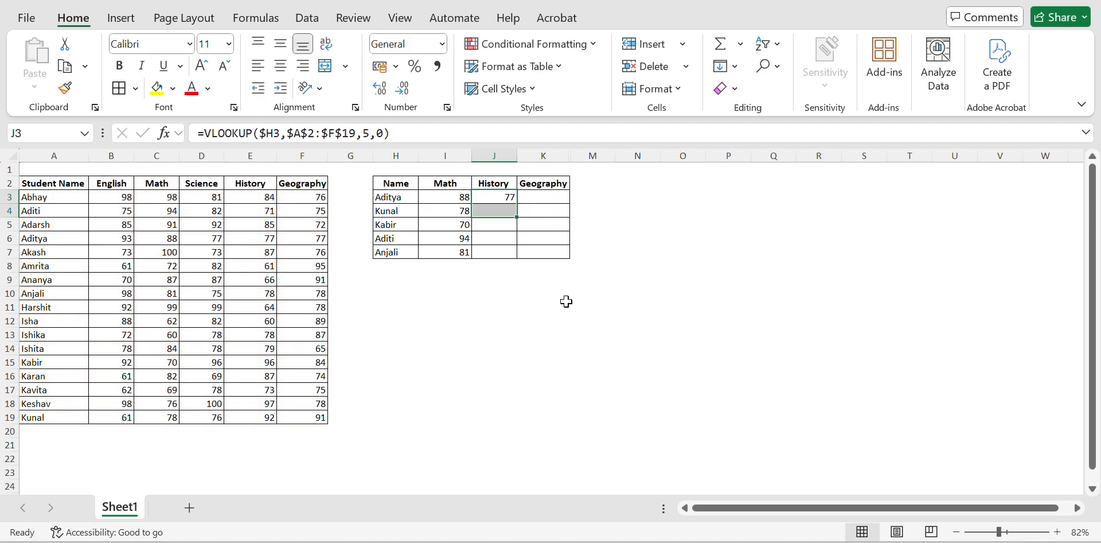
# Step: Fill the History lookup formula from J3 down through J7
pyautogui.hotkey('shift', 'Down')
pyautogui.hotkey('shift', 'Down')
pyautogui.hotkey('shift', 'Down')
pyautogui.hotkey('shift', 'Down')
pyautogui.hotkey('ctrl', 'd')
# Step: Check the lookup value and table range references in the filled History formulas
pyautogui.press('Down')
pyautogui.press('F2')
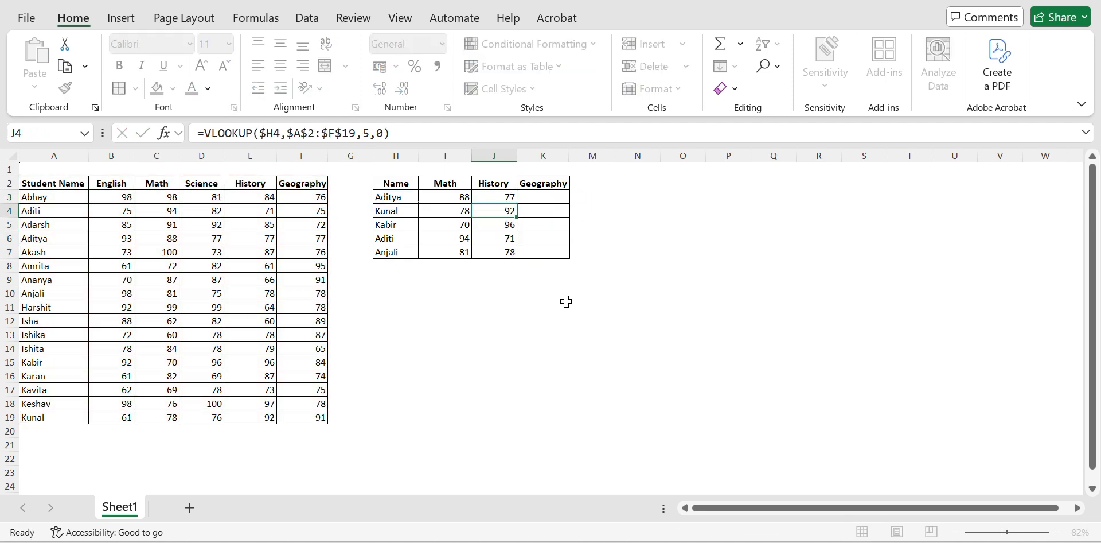
pyautogui.press('Return')
pyautogui.press('F2')
pyautogui.press('Return')
pyautogui.press('F2')
pyautogui.press('Return')
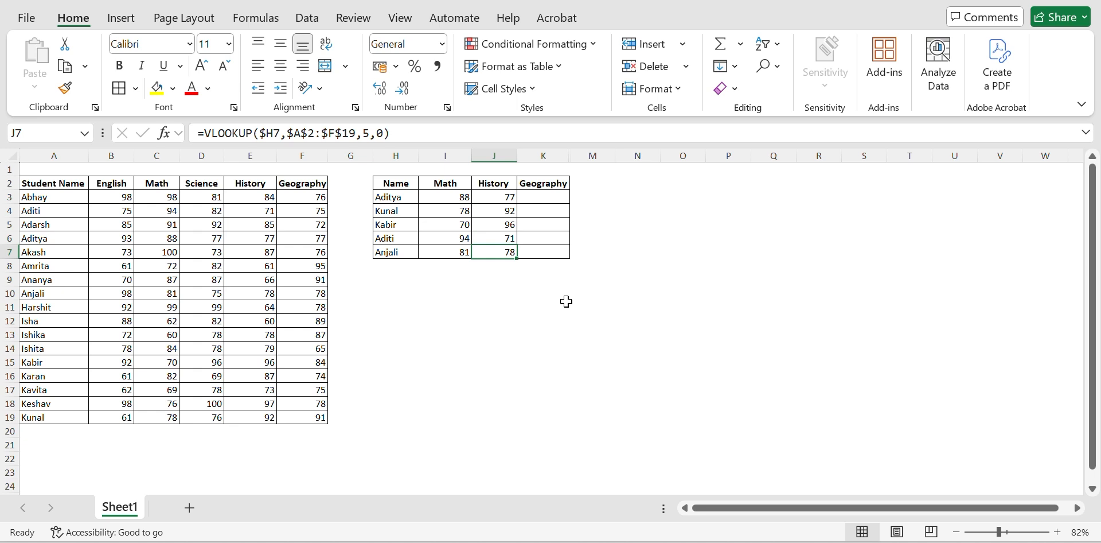
# Step: Clear the History lookup formulas from J3:J7
pyautogui.hotkey('ctrl', 'Up')
pyautogui.press('Right')
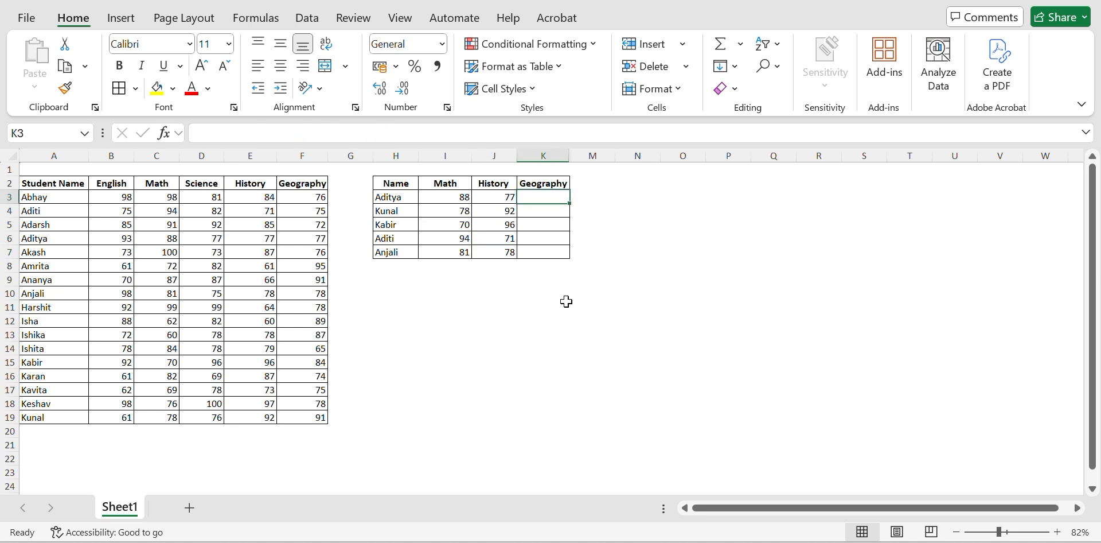
pyautogui.press('Left')
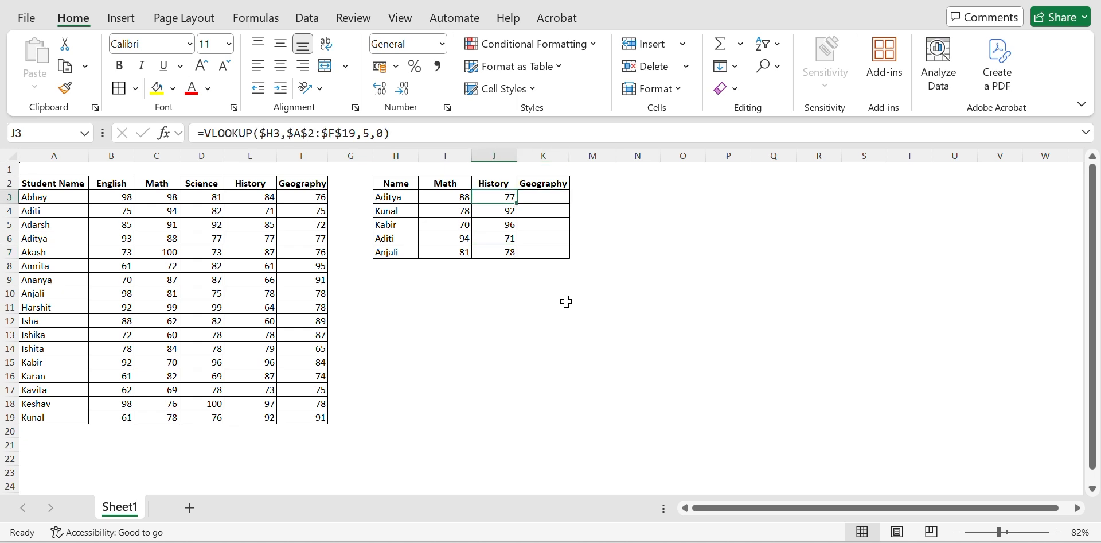
pyautogui.hotkey('ctrl', 'shift', 'Down')
pyautogui.press('Delete')
# Step: Start a new VLOOKUP formula in I3 with H3 as the lookup value
pyautogui.press('Left')
pyautogui.write('=vloo')
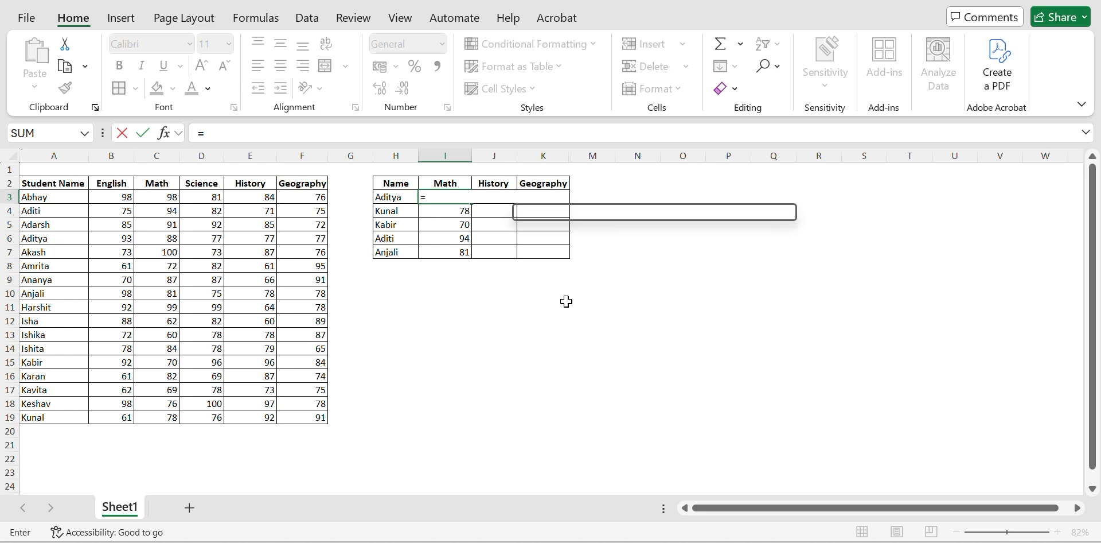
pyautogui.press('Tab')
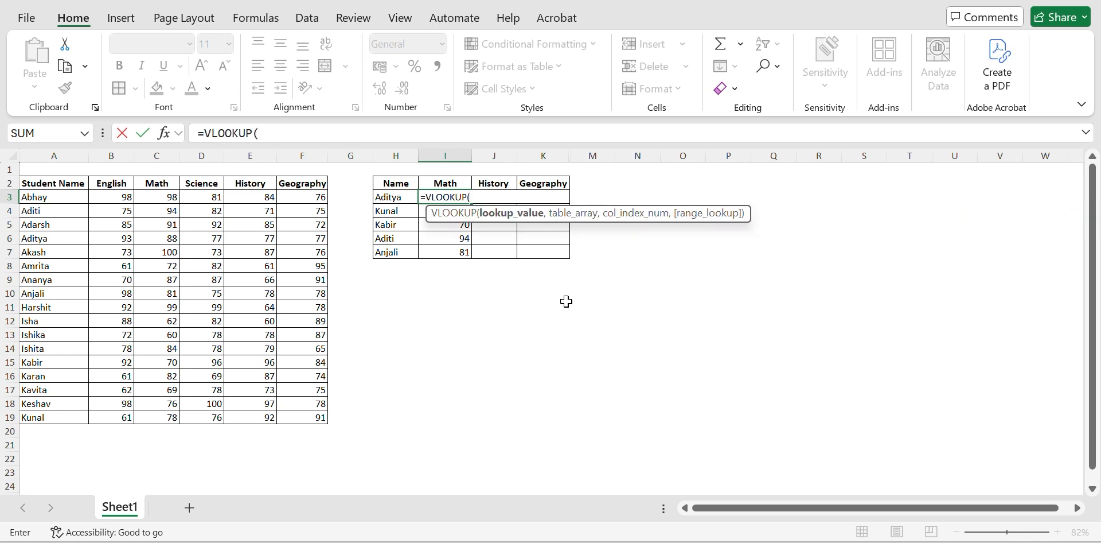
pyautogui.press('Left')
pyautogui.write(',')
# Step: Set the table array of I3's VLOOKUP to the marks table A2:F19, including its headers
pyautogui.hotkey('ctrl', 'Left')
pyautogui.hotkey('ctrl', 'Left')
pyautogui.hotkey('ctrl', 'Left')
pyautogui.press('Up')
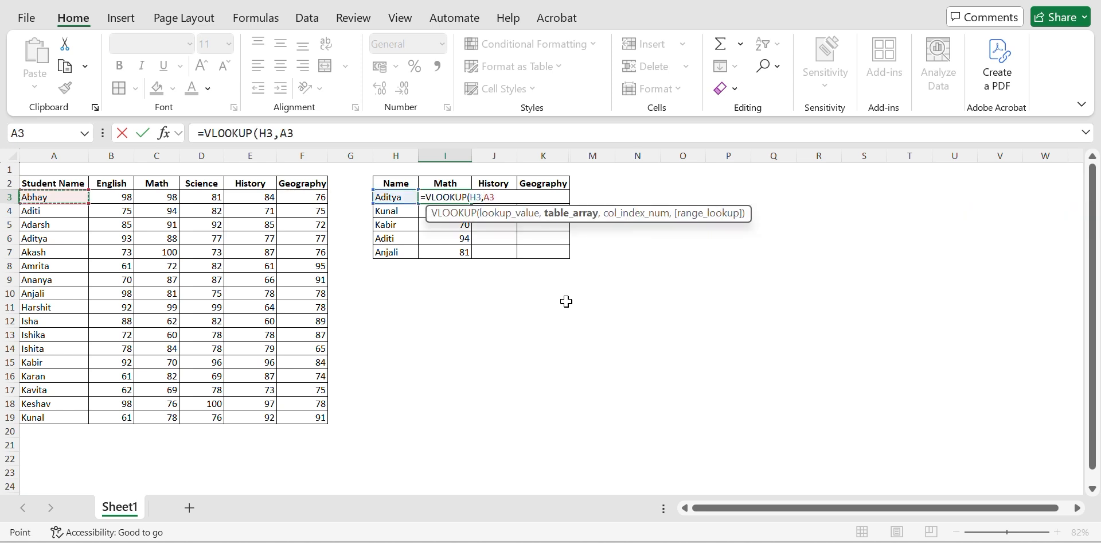
pyautogui.hotkey('ctrl', 'shift', 'Right')
pyautogui.hotkey('ctrl', 'shift', 'Down')
pyautogui.write(',')
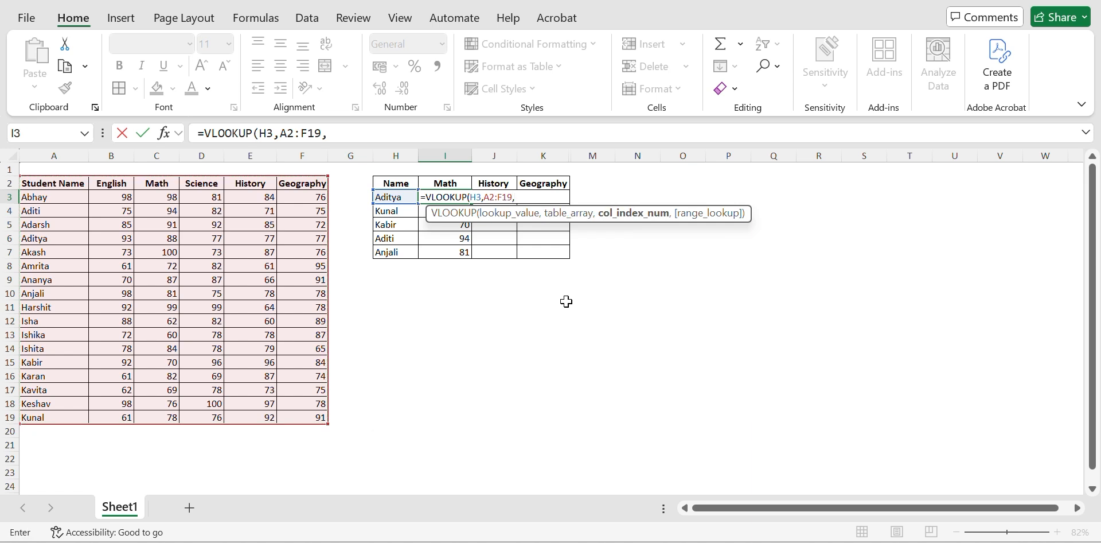
pyautogui.write('{')
# Step: Complete I3's VLOOKUP with the column index array {3,5,6} and exact match 0 to return Math, History and Geography together
pyautogui.press('BackSpace')
pyautogui.write('{3,5,')
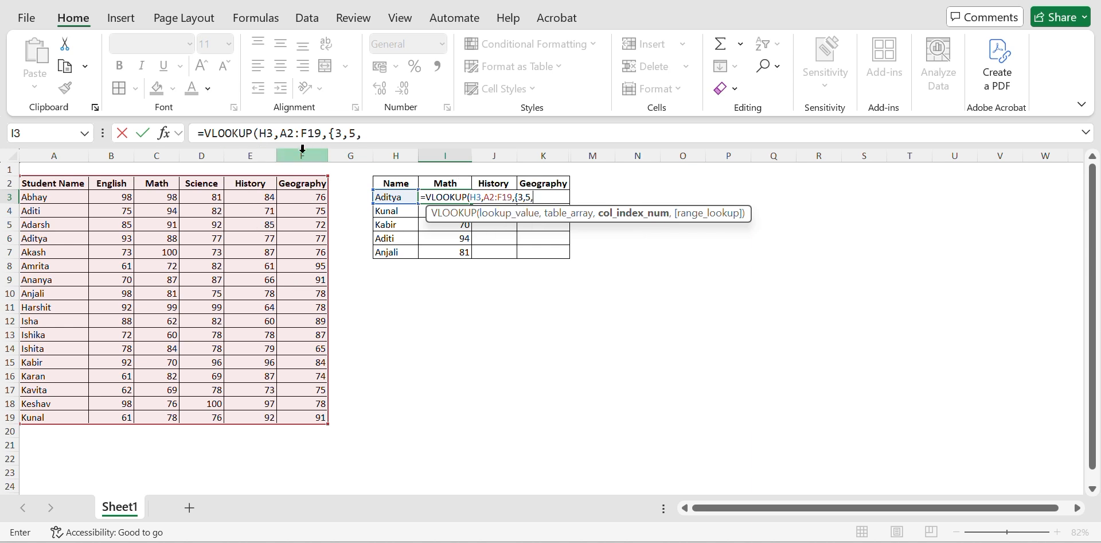
pyautogui.write('6')
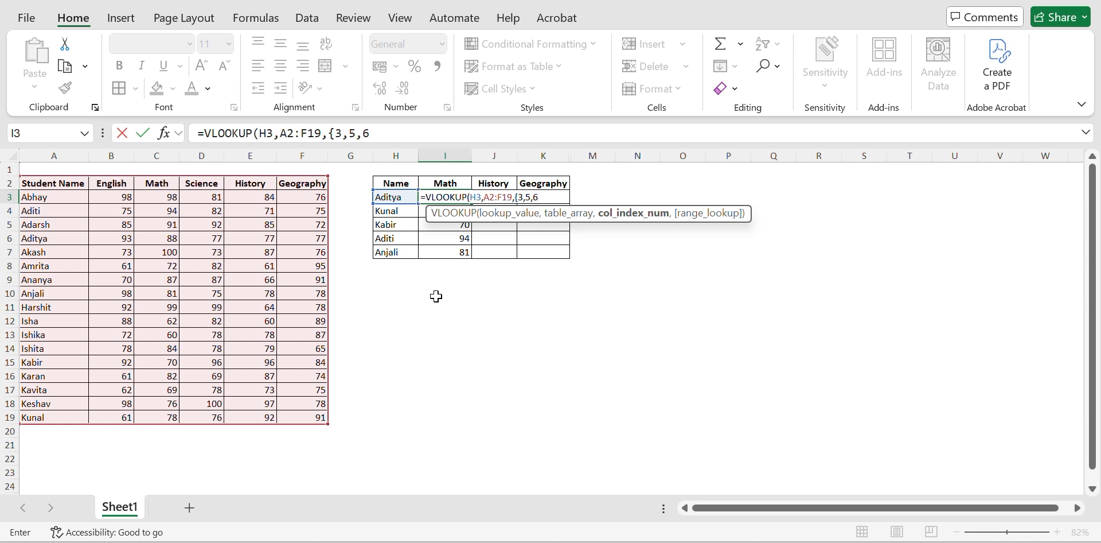
pyautogui.write('},0')
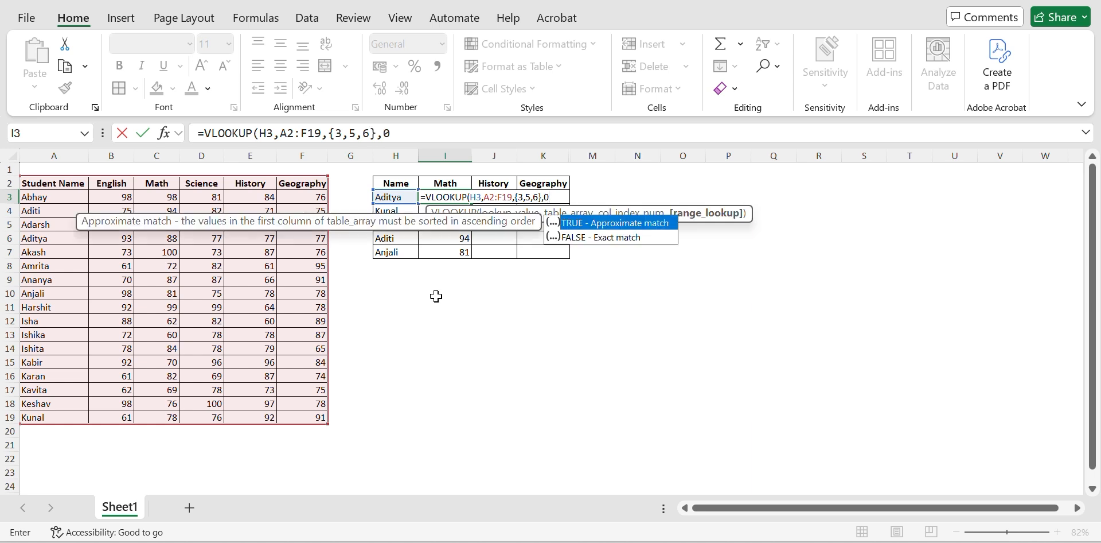
pyautogui.write(')')
pyautogui.press('Return')
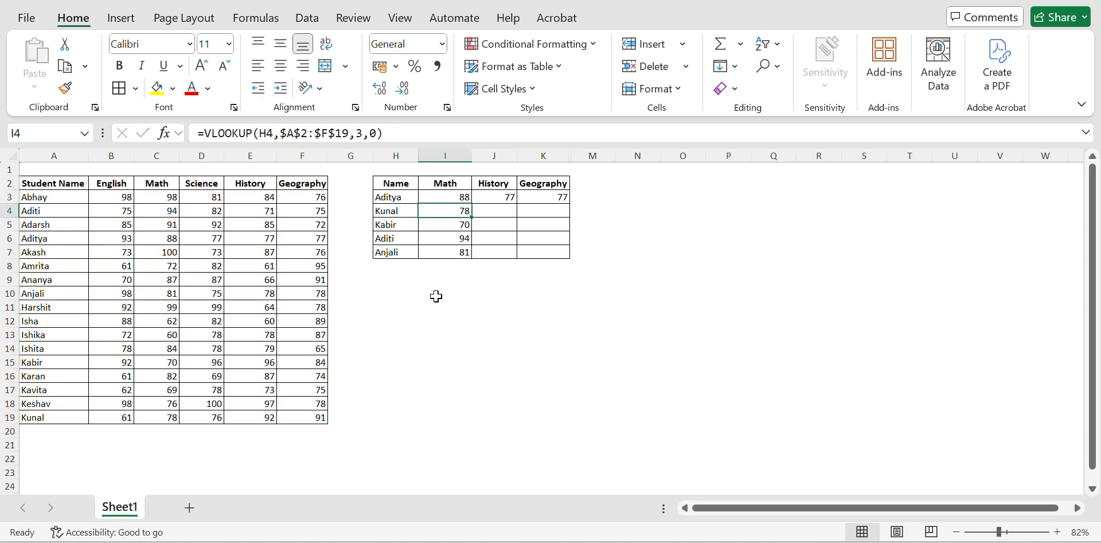
# Step: Lock the table range in I3's multi-column VLOOKUP as $A$2:$F$19
pyautogui.press('Up')
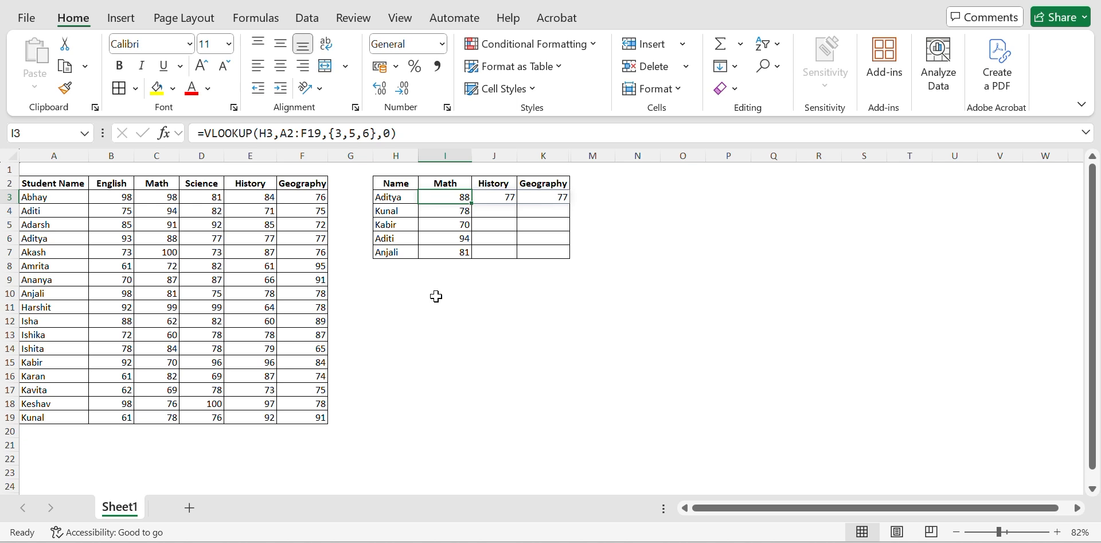
pyautogui.hotkey('shift', 'Down')
pyautogui.hotkey('shift', 'Down')
pyautogui.hotkey('shift', 'Down')
pyautogui.hotkey('shift', 'Down')
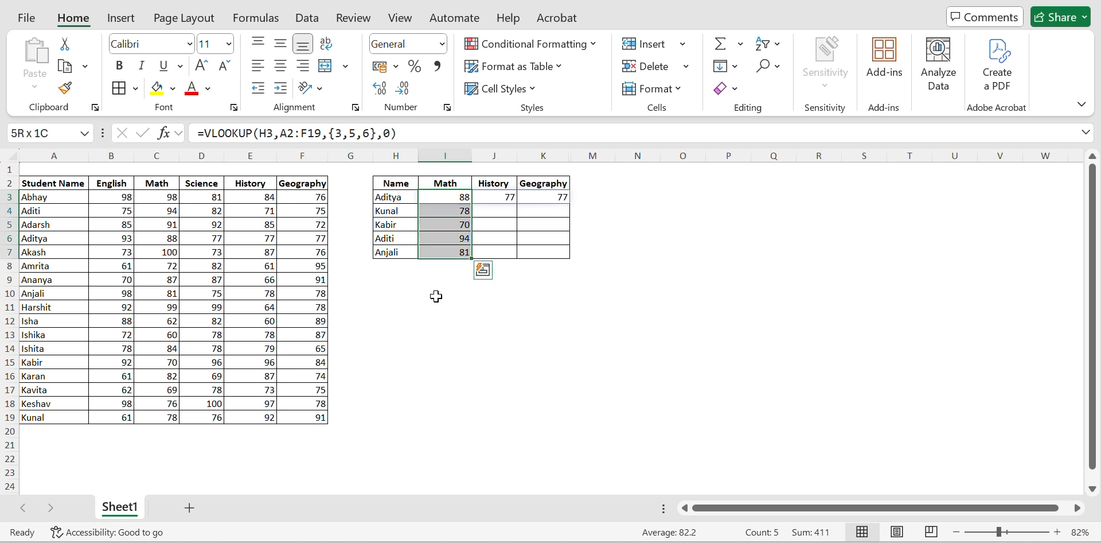
pyautogui.press('F2')
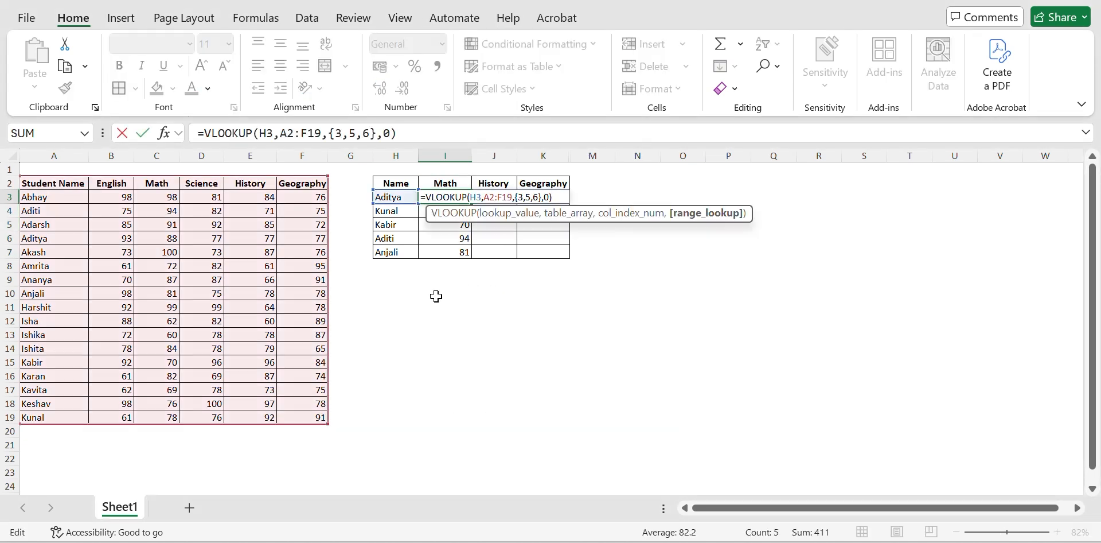
pyautogui.press('Left')
pyautogui.press('Left')
pyautogui.press('Left')
pyautogui.press('Left')
pyautogui.hotkey('shift', 'Left')
pyautogui.hotkey('shift', 'Left')
pyautogui.hotkey('shift', 'Left')
pyautogui.hotkey('shift', 'Left')
pyautogui.hotkey('shift', 'Left')
pyautogui.hotkey('shift', 'Left')
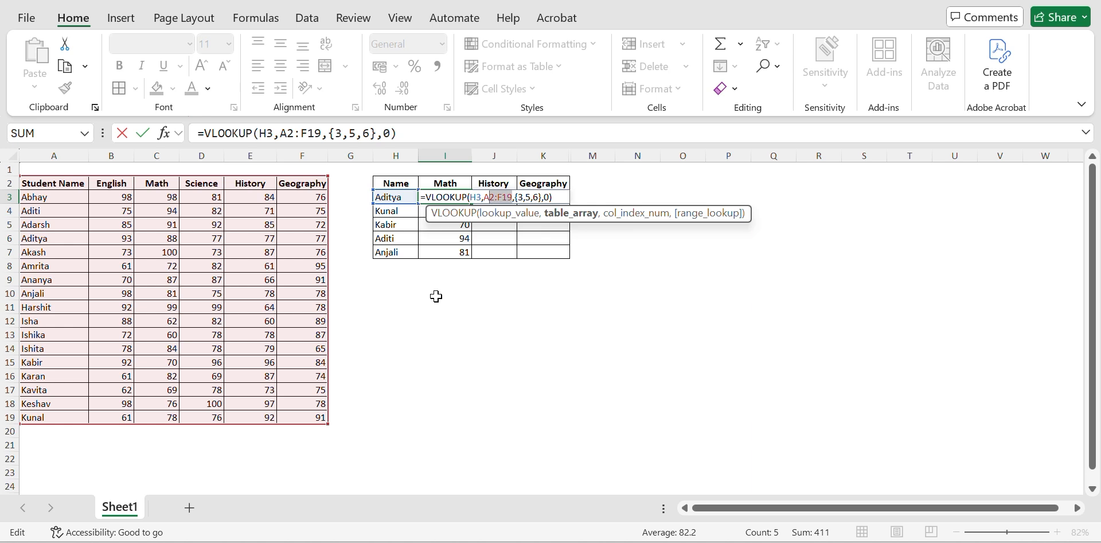
pyautogui.press('F4')
pyautogui.hotkey('ctrl', 'Return')
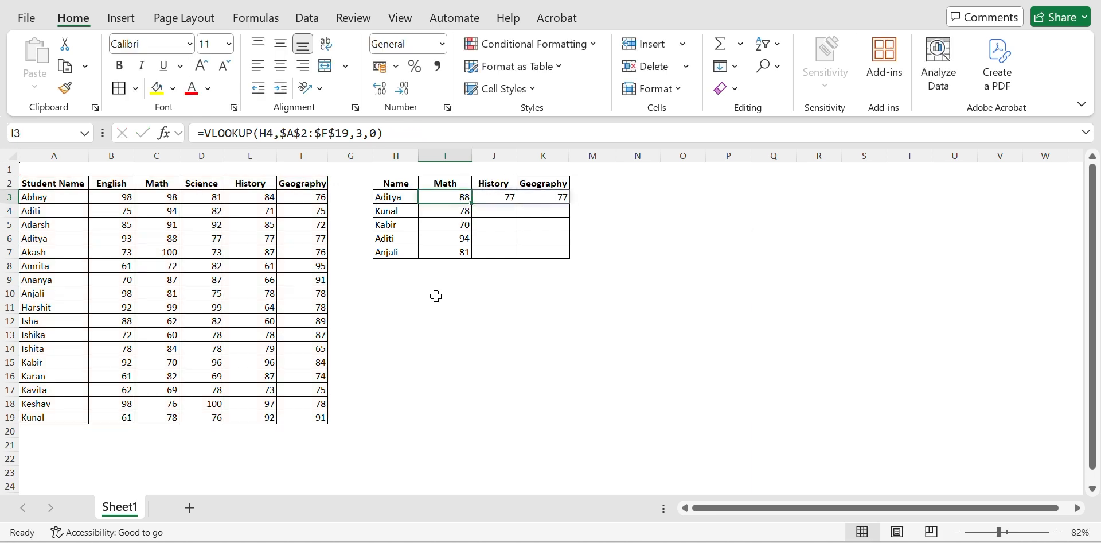
# Step: Fill the multi-column lookup formula from I3 down through I7 for the remaining students
pyautogui.hotkey('shift', 'Down')
pyautogui.hotkey('shift', 'Down')
pyautogui.hotkey('shift', 'Down')
pyautogui.hotkey('shift', 'Down')
pyautogui.hotkey('ctrl', 'd')
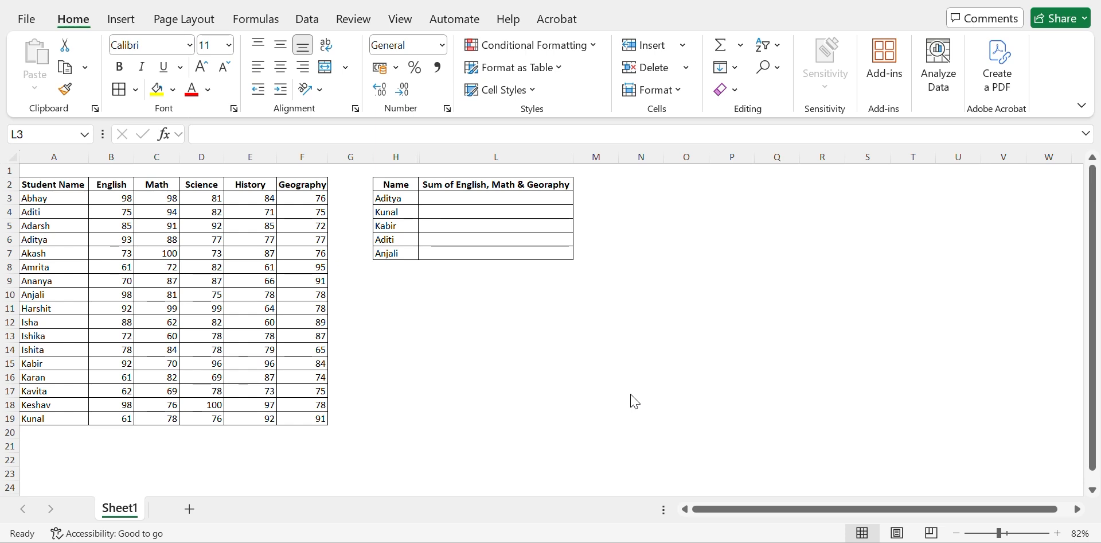
# Step: Start a SUM formula in L3 with a nested VLOOKUP that uses H3 as its lookup value
pyautogui.click(453, 196)
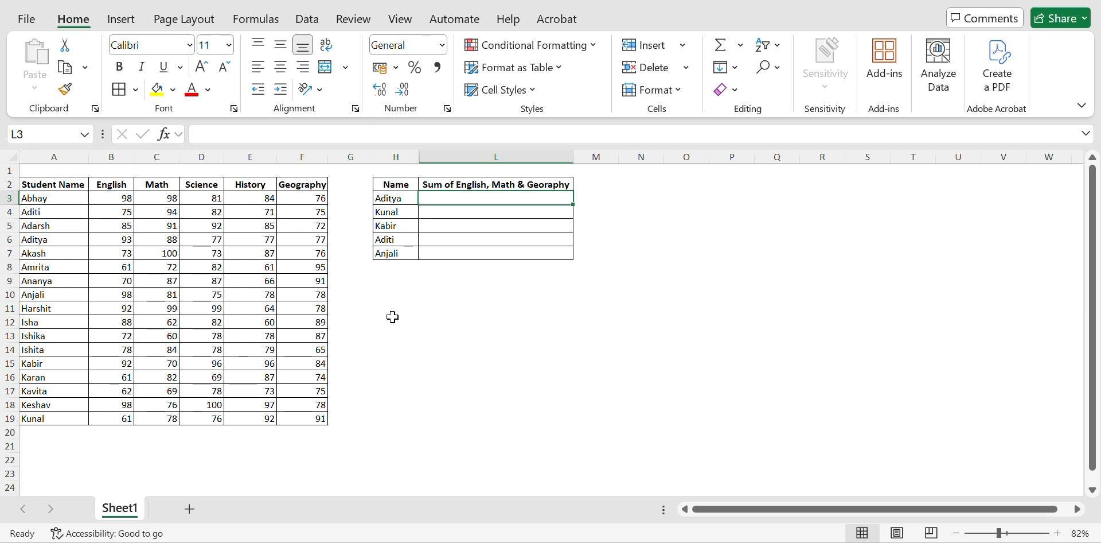
pyautogui.write('=sum')
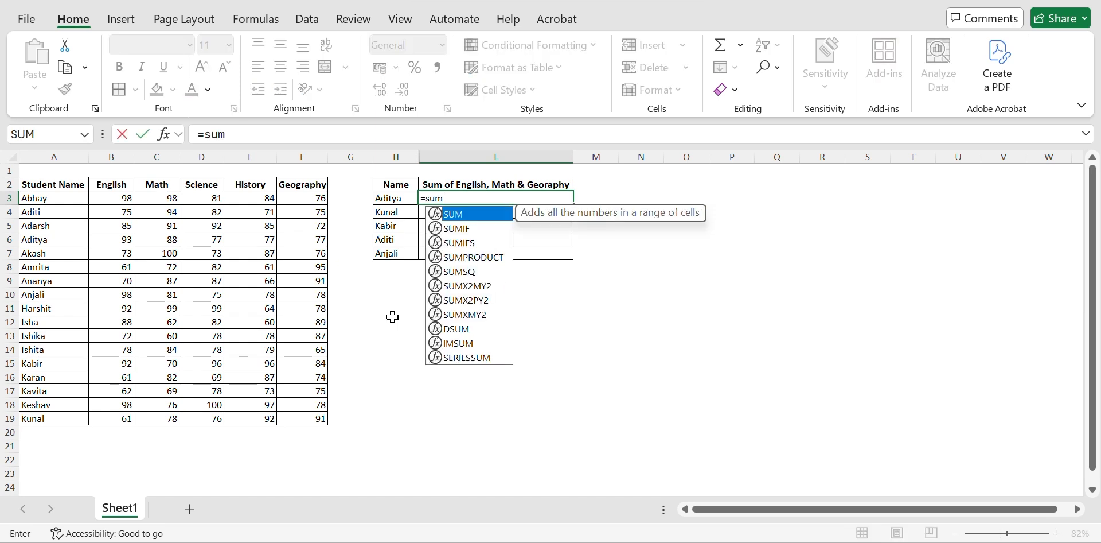
pyautogui.press('Tab')
pyautogui.write('v')
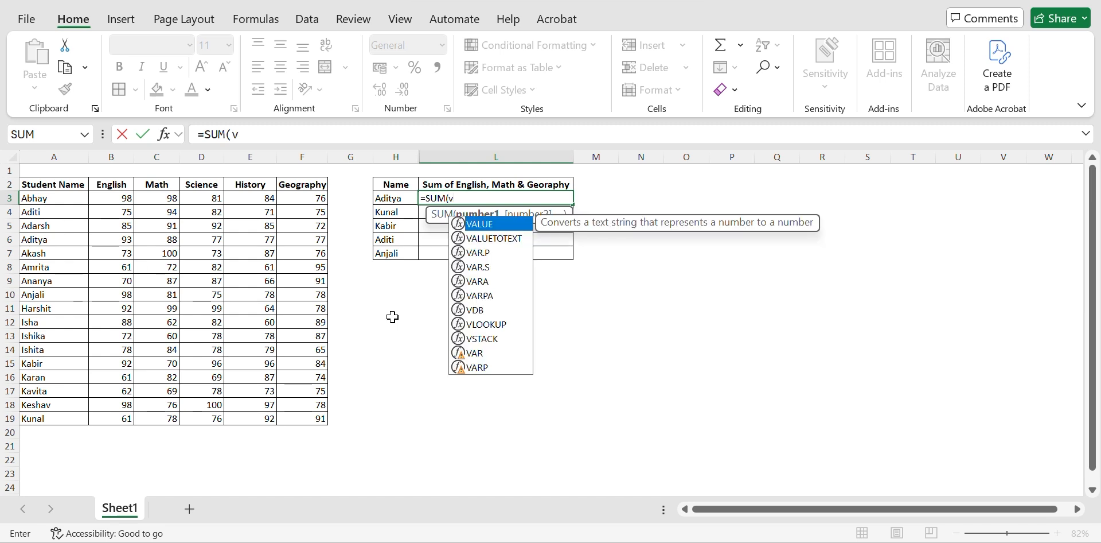
pyautogui.write('lo')
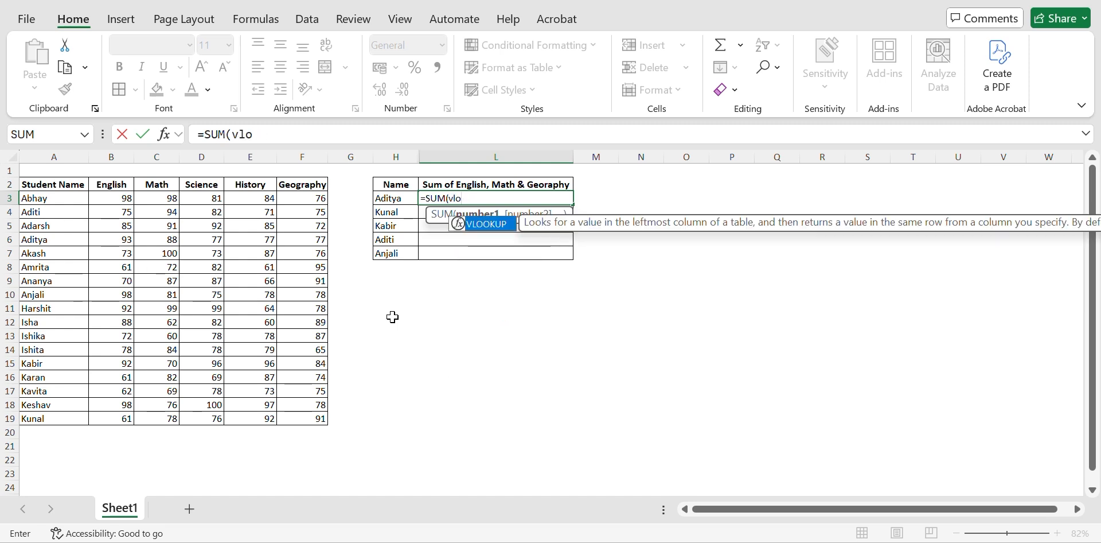
pyautogui.press('Tab')
pyautogui.press('Left')
pyautogui.press('Left')
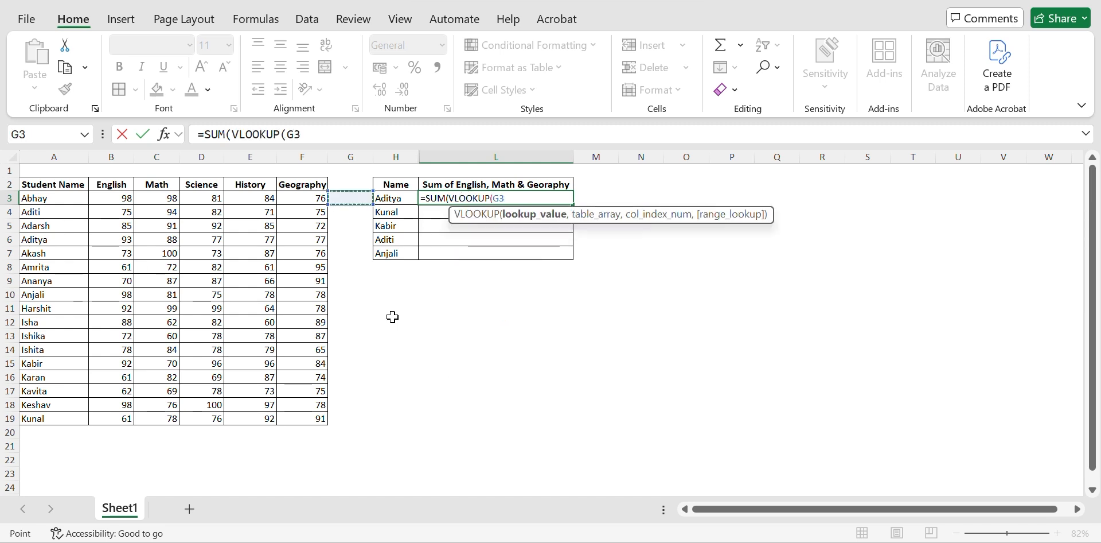
pyautogui.press('Right')
pyautogui.write(',')
# Step: Set the nested VLOOKUP's table array in L3 to the full marks table A2:F19
pyautogui.press('Left')
pyautogui.press('Left')
pyautogui.press('Left')
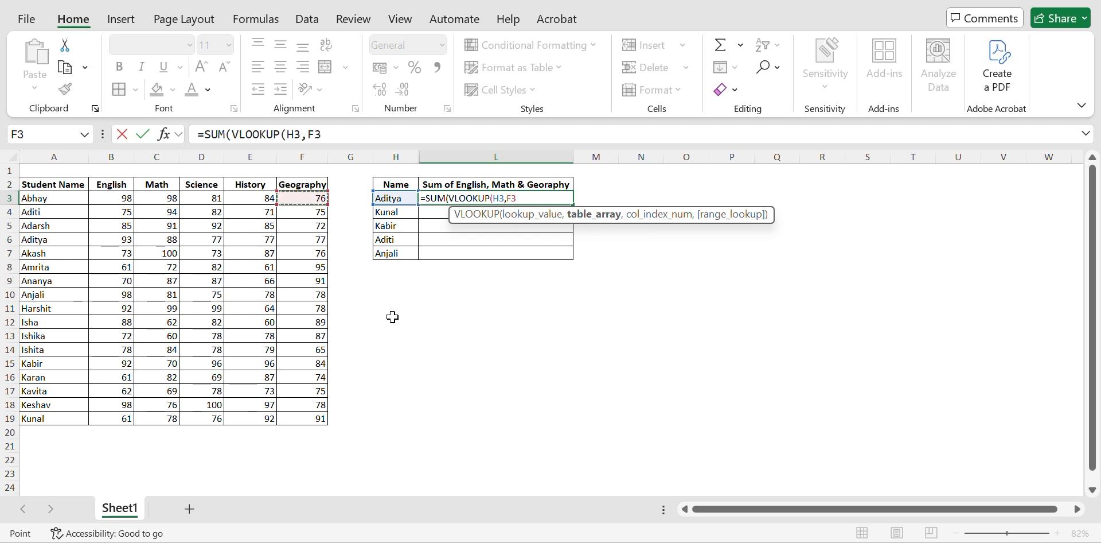
pyautogui.hotkey('ctrl', 'Left')
pyautogui.press('Up')
pyautogui.hotkey('ctrl', 'shift', 'Right')
pyautogui.hotkey('ctrl', 'shift', 'Down')
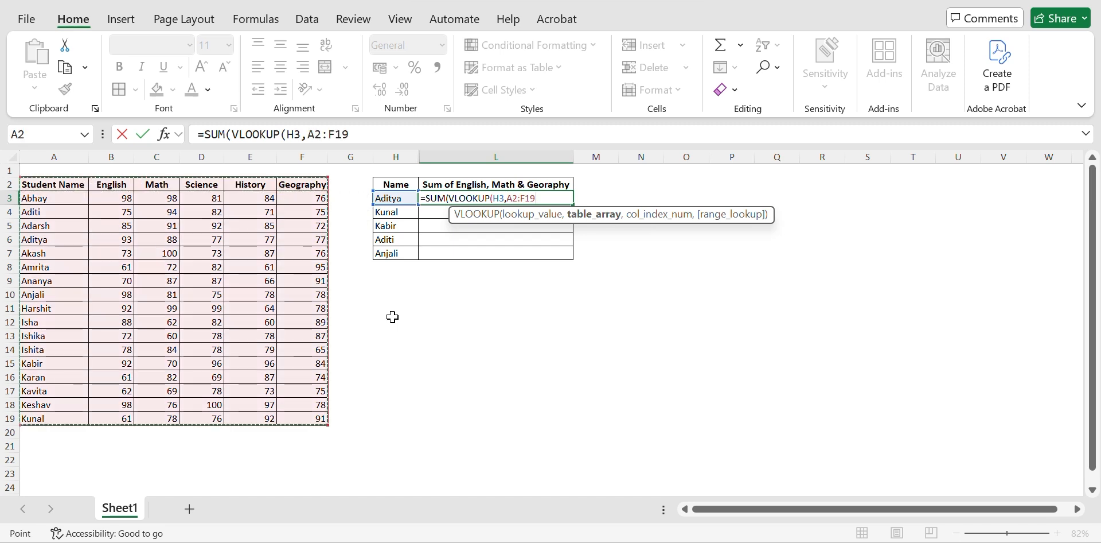
pyautogui.write(',')
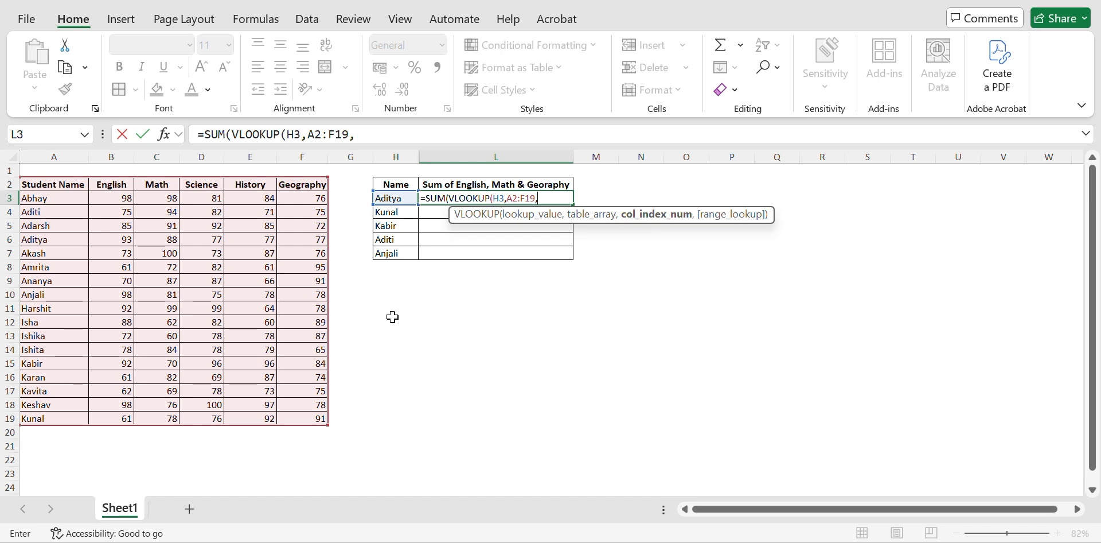
pyautogui.write('{')
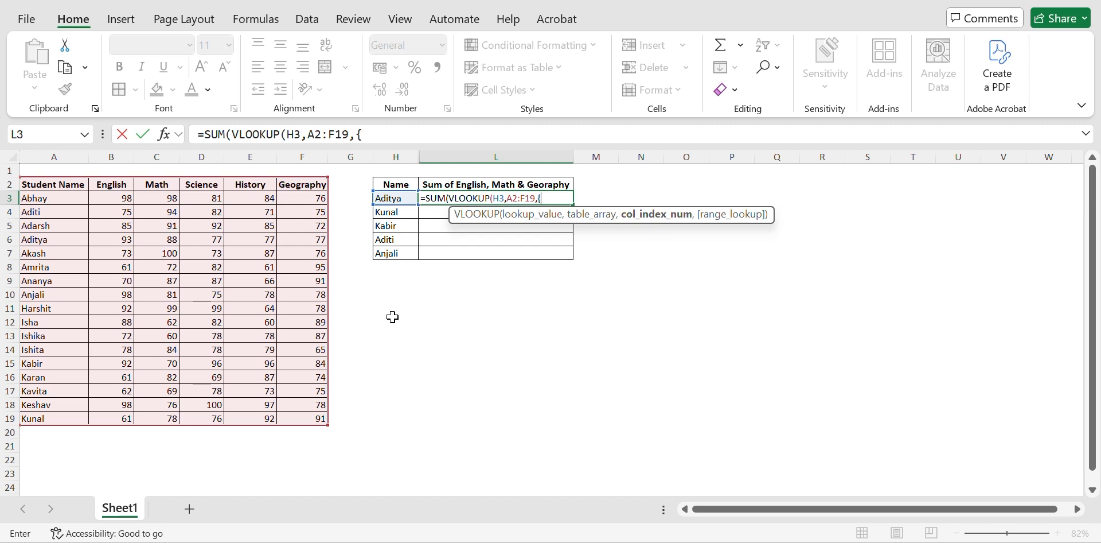
pyautogui.write('2,')
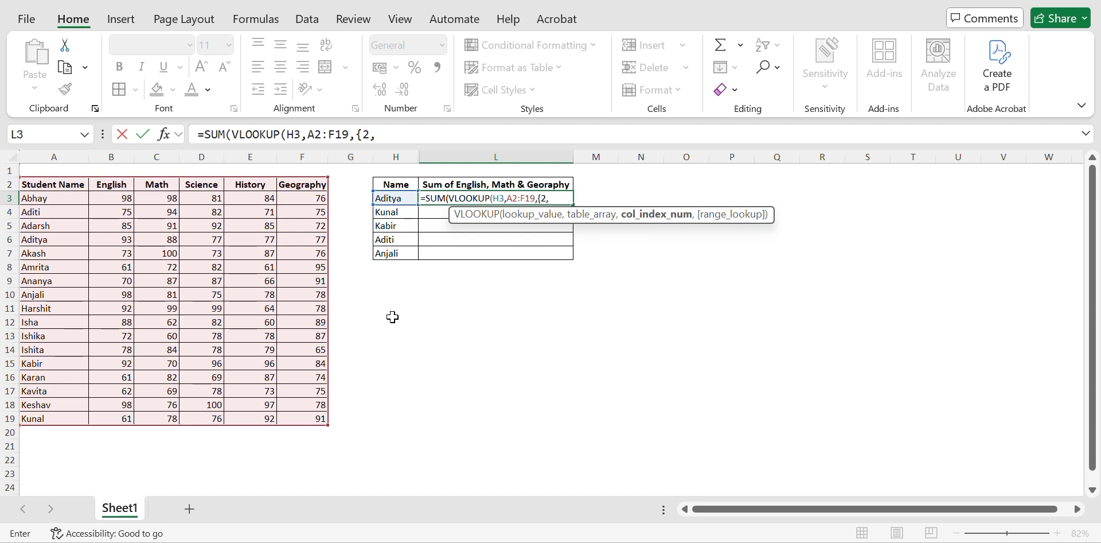
pyautogui.write('3,')
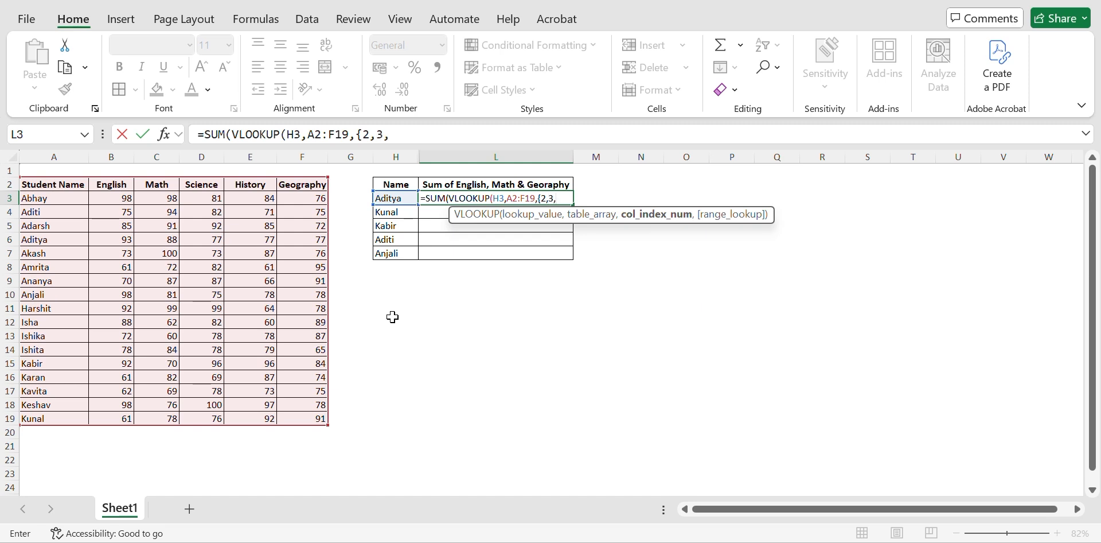
pyautogui.write('6},0')
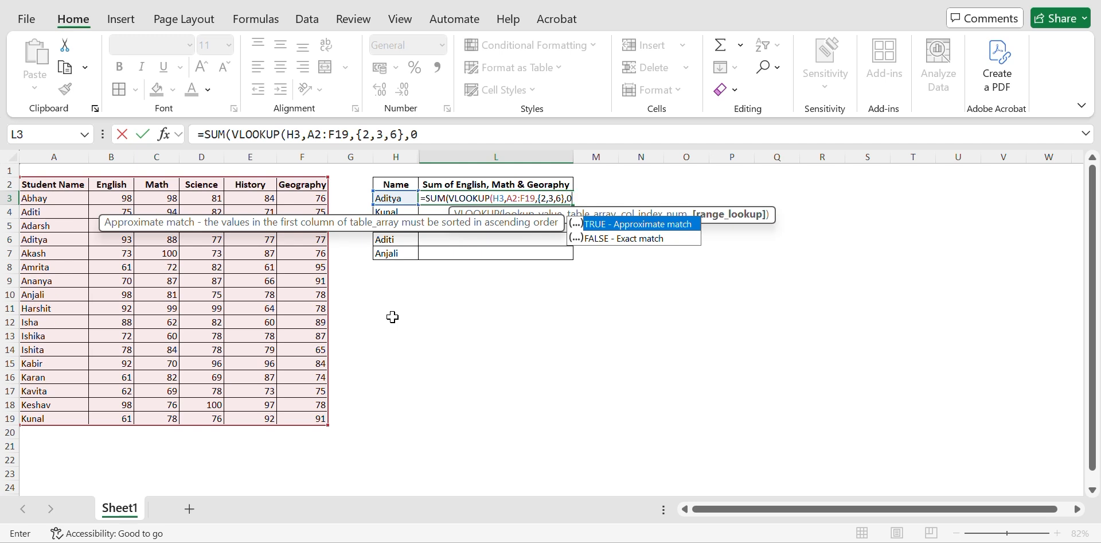
pyautogui.write(')')
# Step: Complete L3's formula with the column index array {2,3,6} and exact match 0 to sum English, Math and Geography
pyautogui.press('Return')
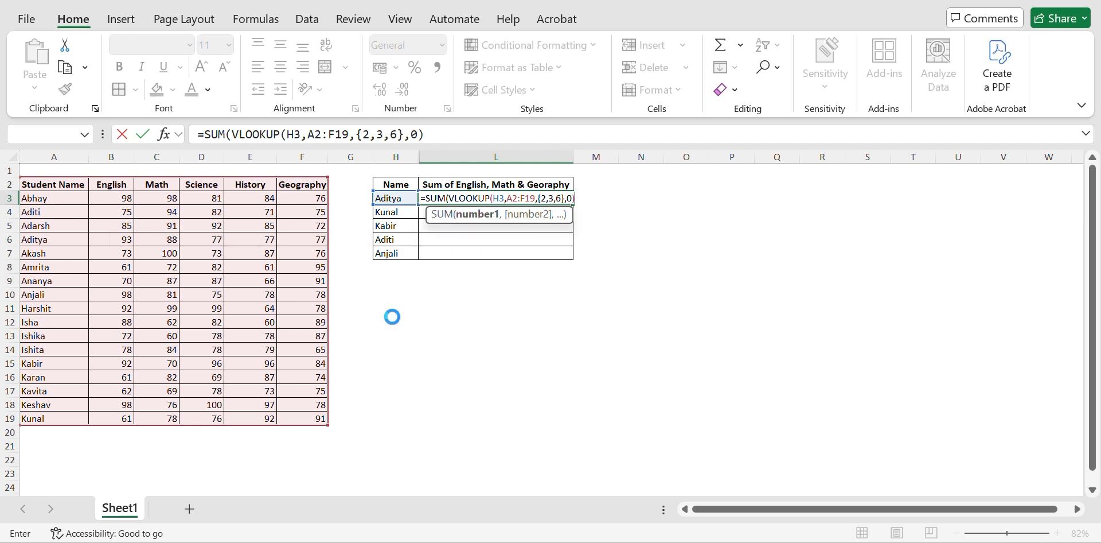
# Step: Enter the SUM formula in L3 and check its result against the combined marks in B6, C6 and F6
pyautogui.press('Return')
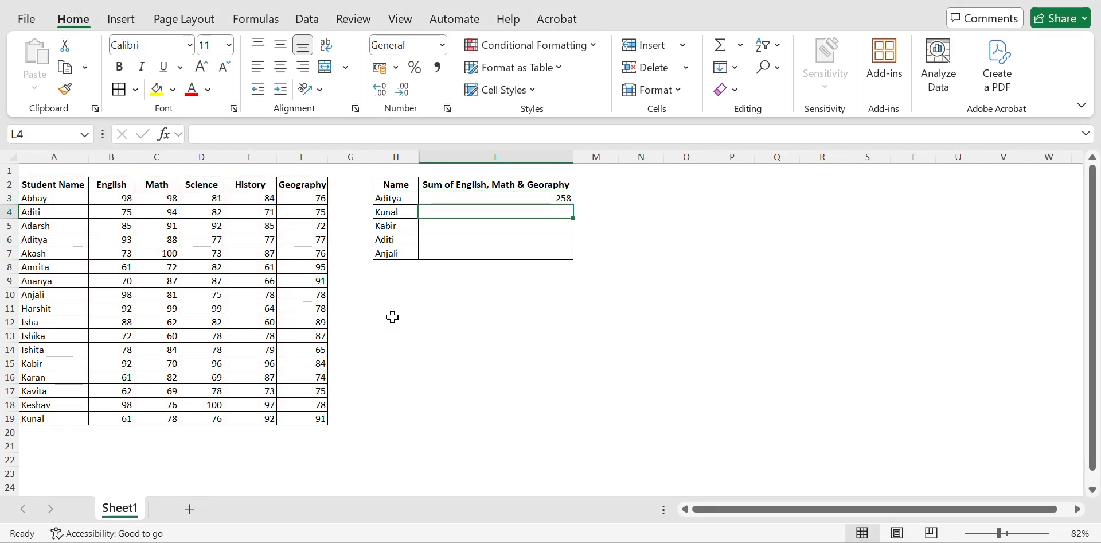
pyautogui.press('Up')
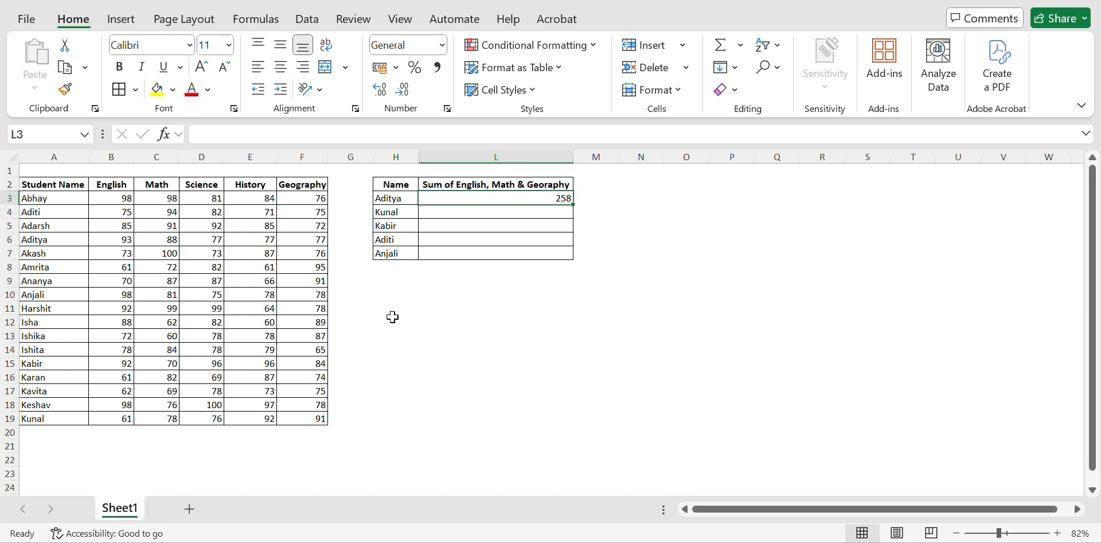
pyautogui.click(116, 241)
pyautogui.keyDown('ctrl'); pyautogui.click(150, 240); pyautogui.keyUp('ctrl')
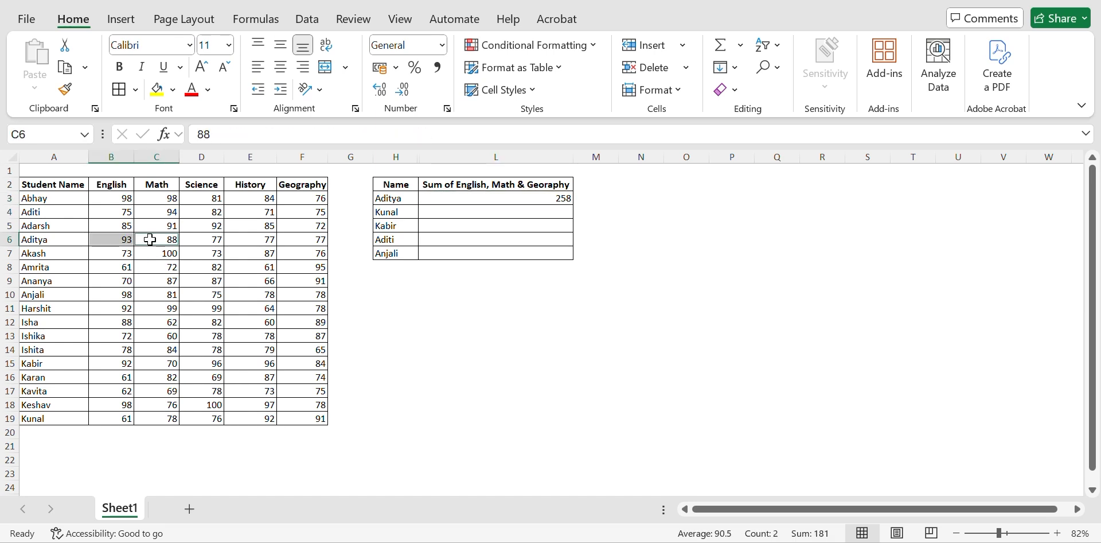
pyautogui.keyDown('ctrl'); pyautogui.click(308, 237); pyautogui.keyUp('ctrl')
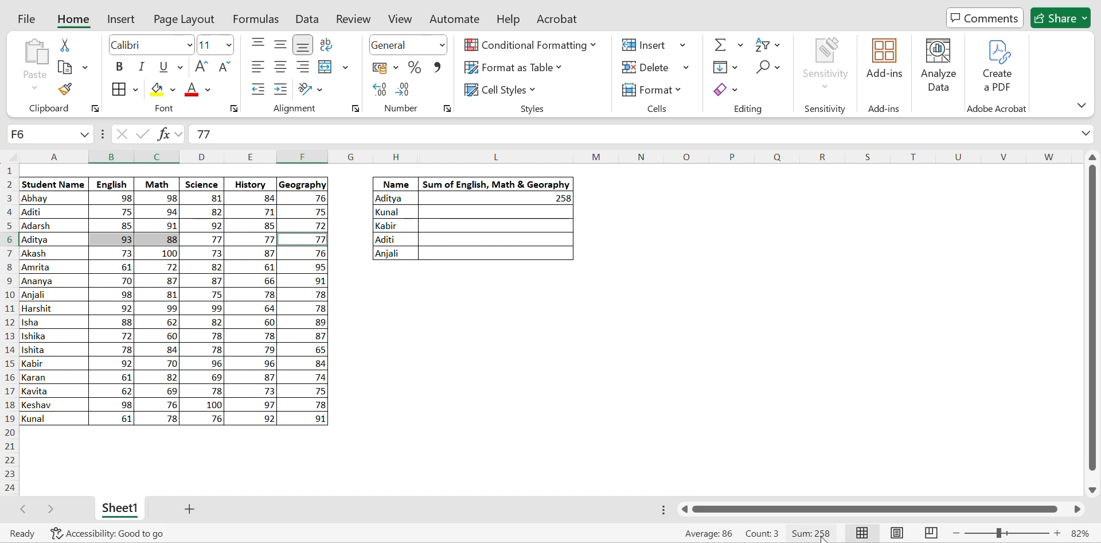
# Step: Lock the VLOOKUP table array in L3's SUM formula as the absolute range $A$2:$F$19
pyautogui.click(538, 223)
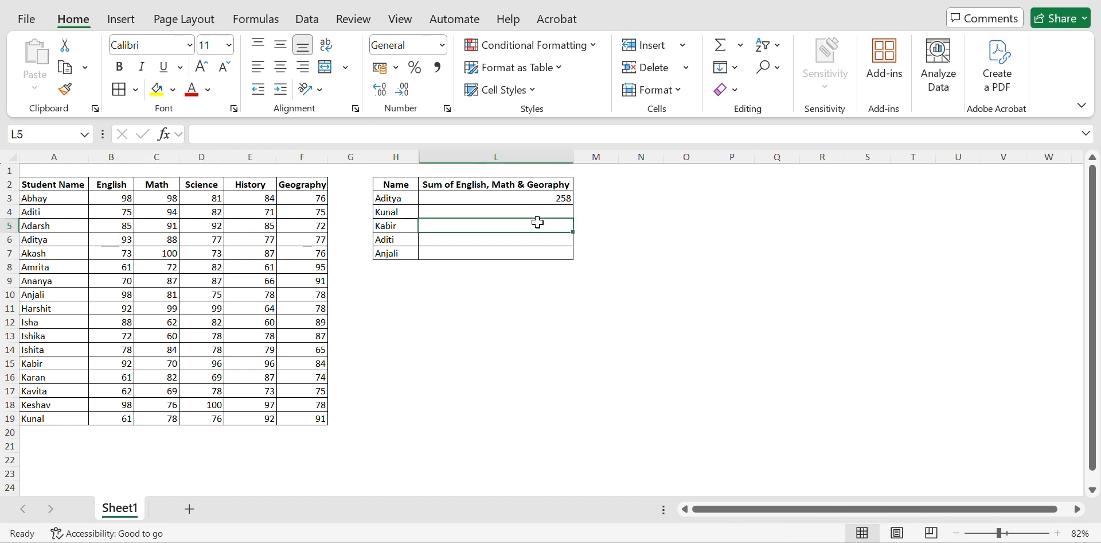
pyautogui.press('Up')
pyautogui.press('Up')
pyautogui.write('2')
pyautogui.press('Escape')
pyautogui.press('F2')
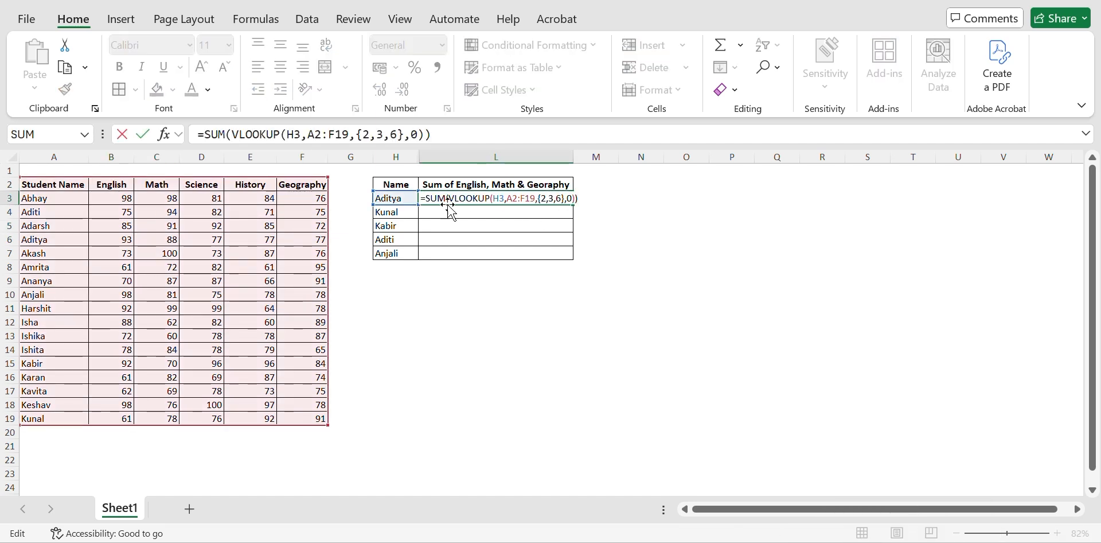
pyautogui.click(514, 199)
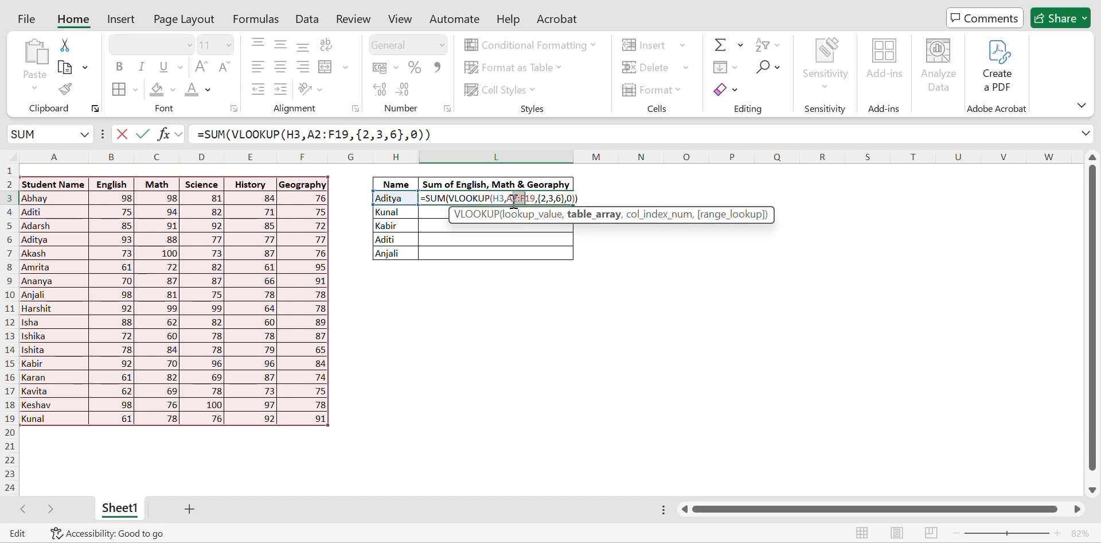
pyautogui.doubleClick(514, 199)
pyautogui.hotkey('shift', 'Right')
pyautogui.hotkey('shift', 'Right')
pyautogui.hotkey('shift', 'Right')
pyautogui.hotkey('shift', 'Right')
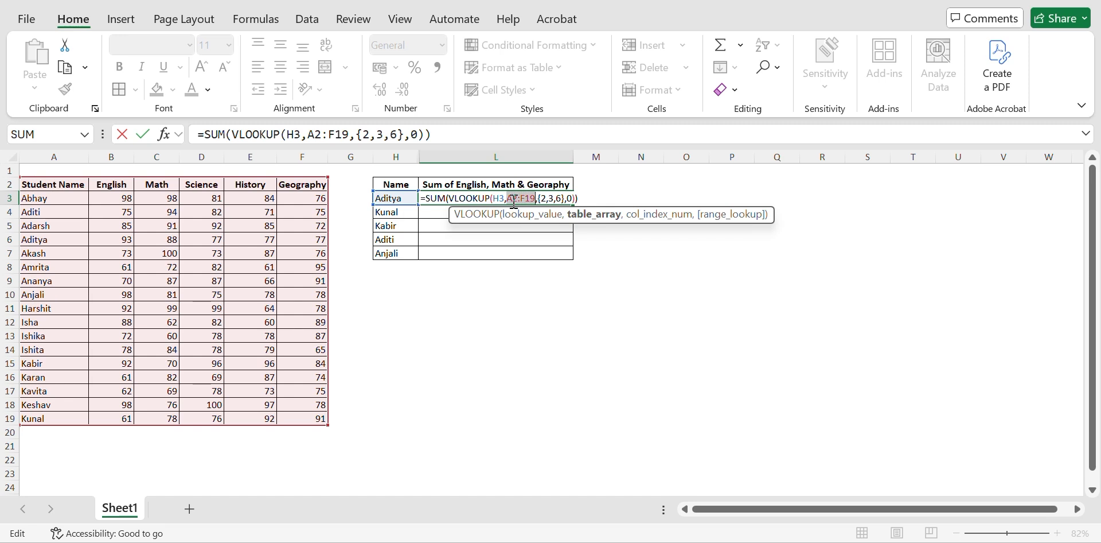
pyautogui.press('F4')
pyautogui.press('Return')
# Step: Fill the SUM and VLOOKUP formula from L3 down through L7 for the remaining students
pyautogui.hotkey('shift', 'Down')
pyautogui.hotkey('shift', 'Down')
pyautogui.hotkey('shift', 'Down')
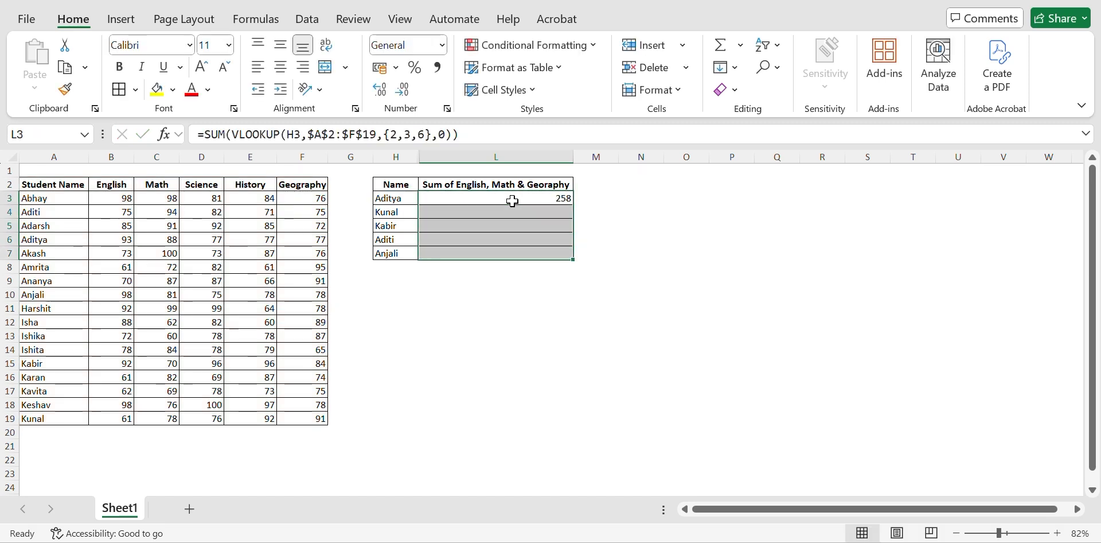
pyautogui.hotkey('ctrl', 'd')
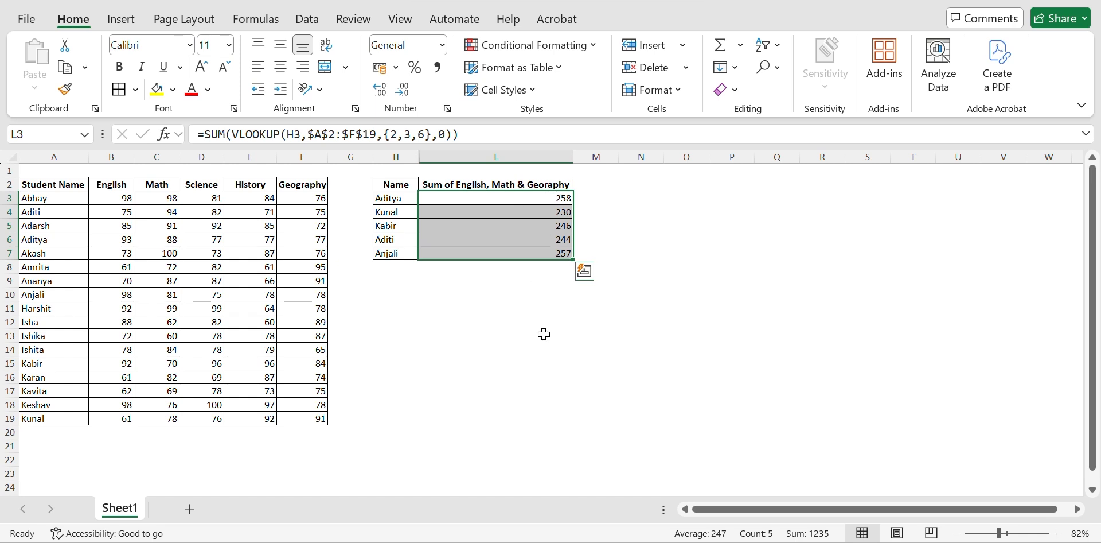